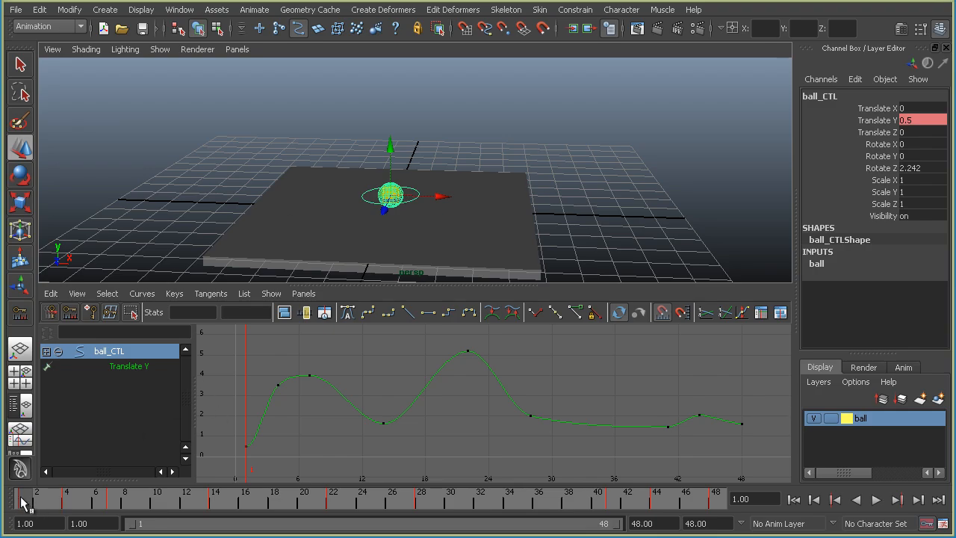
# Move to frame 7 and tilt the tangent handles of the Translate Y key at frame 14.
pyautogui.moveTo(22, 502); pyautogui.dragTo(111, 504)
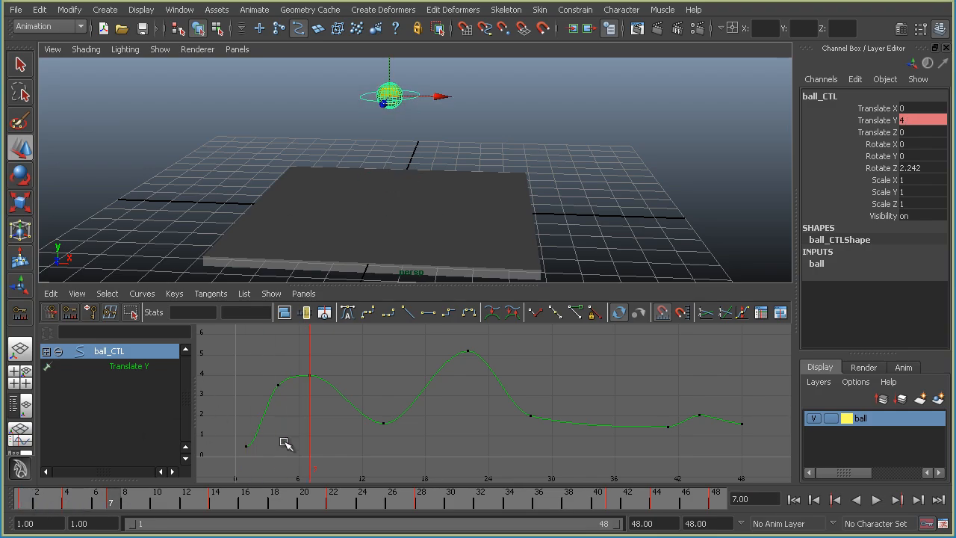
pyautogui.moveTo(360, 441); pyautogui.dragTo(403, 398)
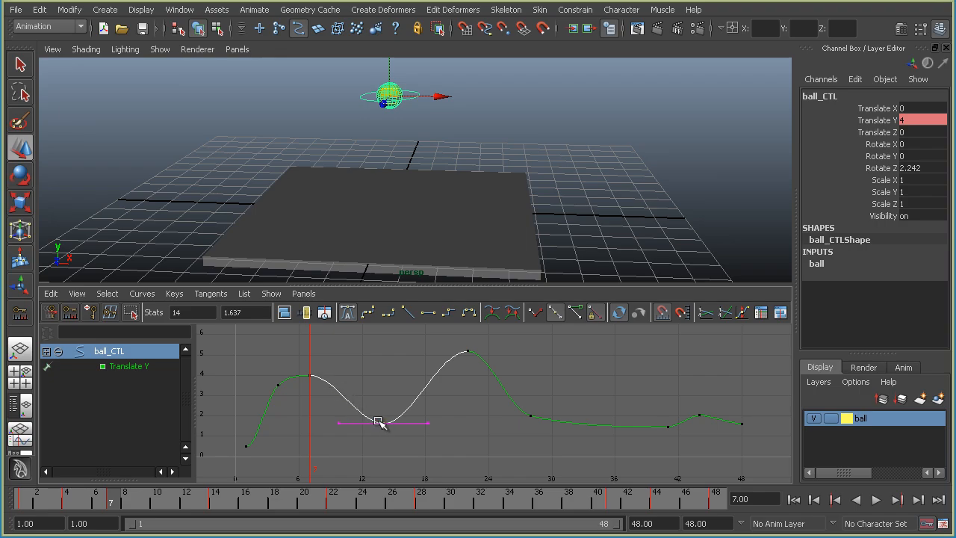
pyautogui.moveTo(347, 418); pyautogui.dragTo(360, 435)
pyautogui.moveTo(353, 434); pyautogui.dragTo(401, 432, button='middle')
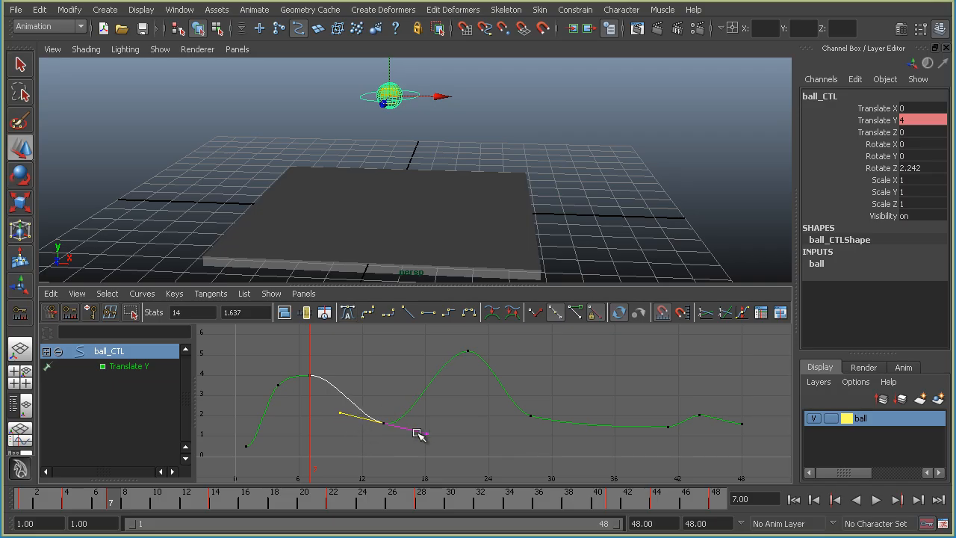
pyautogui.click(426, 433)
pyautogui.moveTo(450, 421); pyautogui.dragTo(443, 401, button='middle')
# Rotate the outgoing tangent handle of the frame 4 key until it is nearly vertical.
pyautogui.click(278, 385)
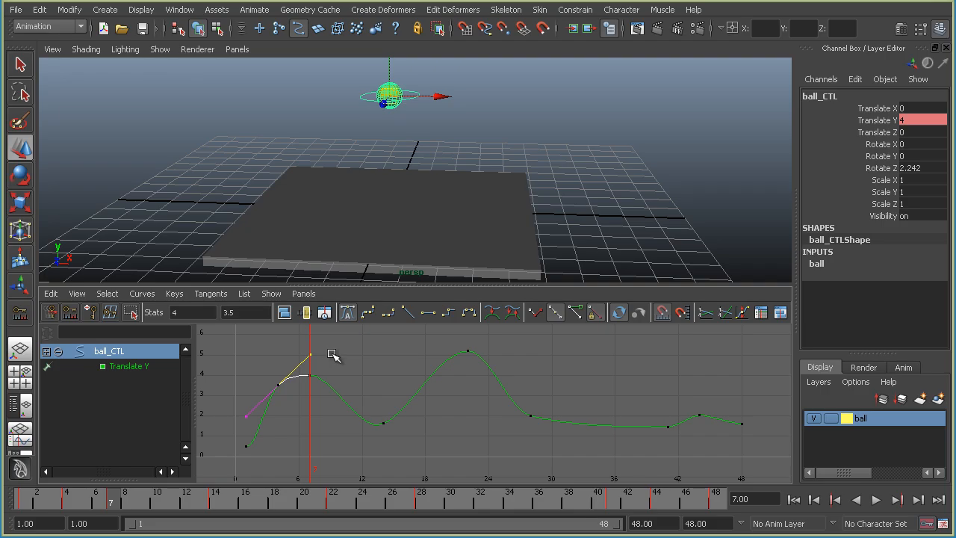
pyautogui.moveTo(328, 349)
pyautogui.mouseDown(button='middle')
pyautogui.moveTo(329, 360)
pyautogui.moveTo(291, 387)
pyautogui.moveTo(316, 381)
pyautogui.moveTo(336, 358)
pyautogui.moveTo(311, 341)
pyautogui.mouseUp(button='middle')
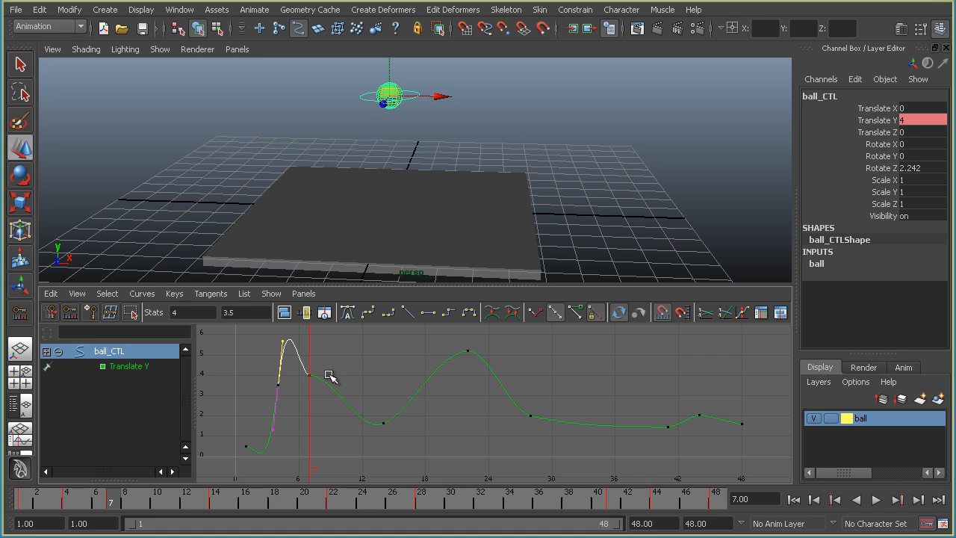
pyautogui.click(296, 384)
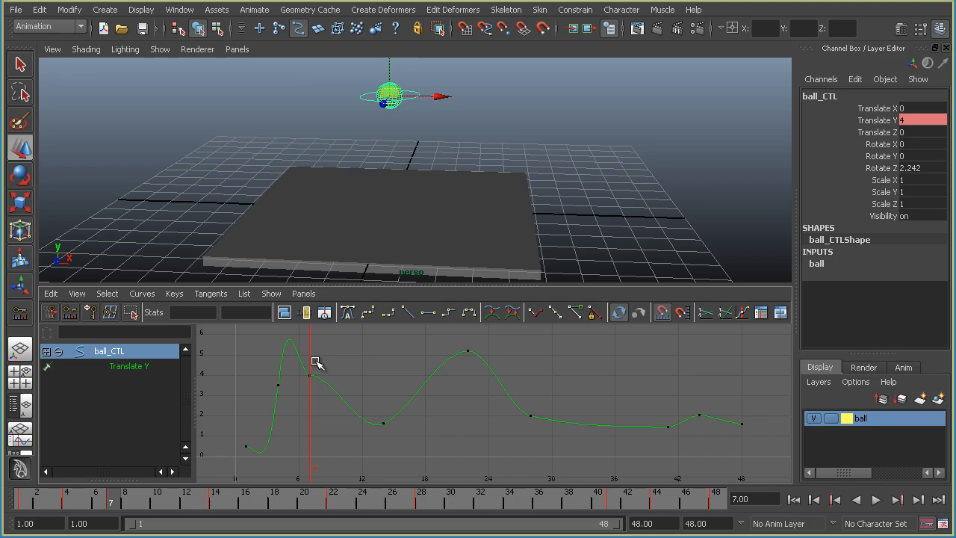
# Reset the frame 4 key to auto tangents and raise it to about 3.57.
pyautogui.moveTo(269, 377); pyautogui.dragTo(290, 397)
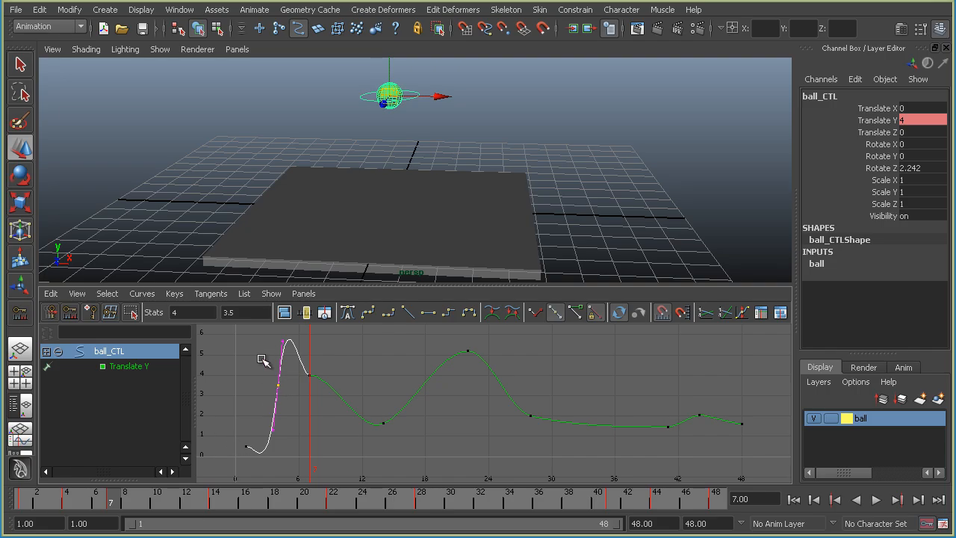
pyautogui.click(349, 313)
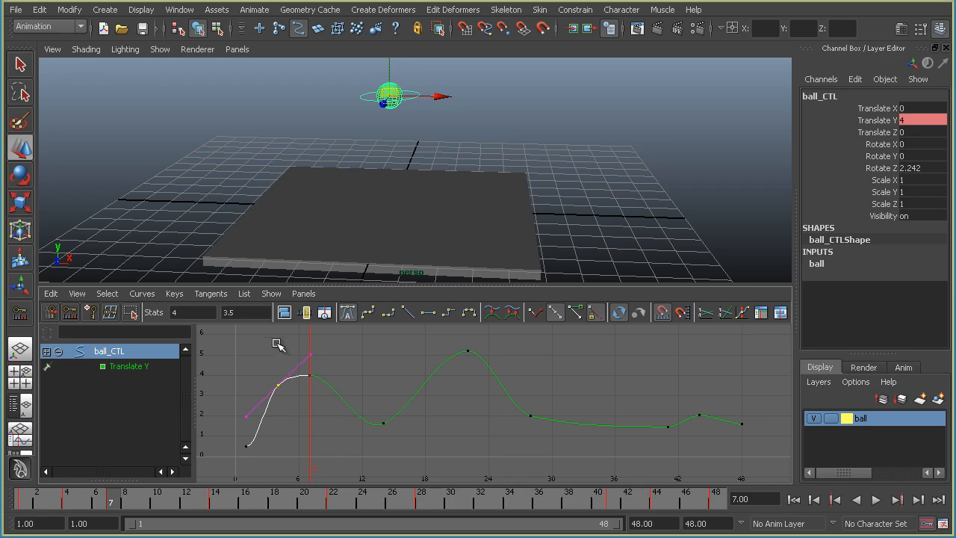
pyautogui.moveTo(276, 343)
pyautogui.mouseDown(button='middle')
pyautogui.moveTo(279, 406)
pyautogui.moveTo(286, 349)
pyautogui.moveTo(297, 377)
pyautogui.moveTo(287, 340)
pyautogui.moveTo(282, 398)
pyautogui.moveTo(280, 341)
pyautogui.mouseUp(button='middle')
# Tilt the tangents of the keys at frames 7 and 14, and reset the whole curve to auto tangents.
pyautogui.click(310, 375)
pyautogui.moveTo(368, 357); pyautogui.dragTo(410, 443)
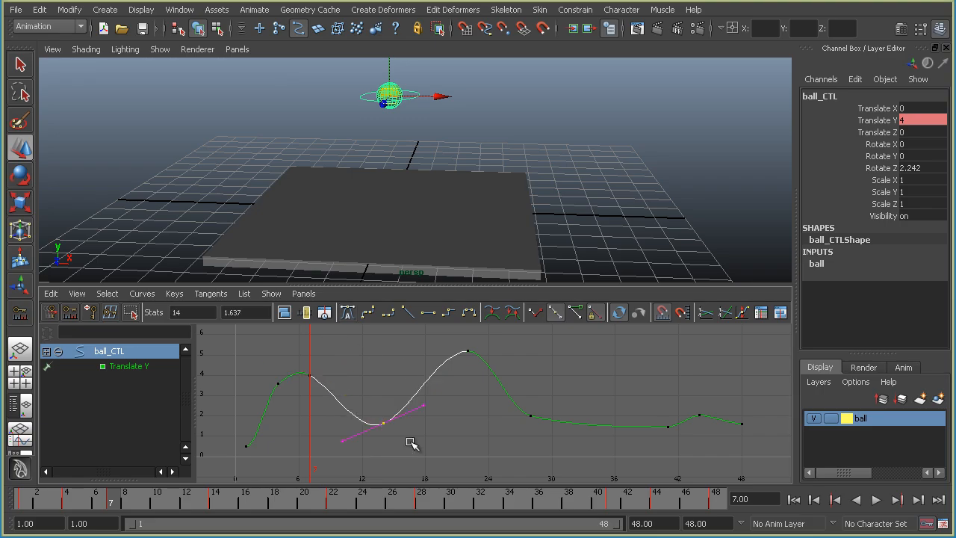
pyautogui.moveTo(410, 443); pyautogui.dragTo(446, 389, button='middle')
pyautogui.click(447, 389)
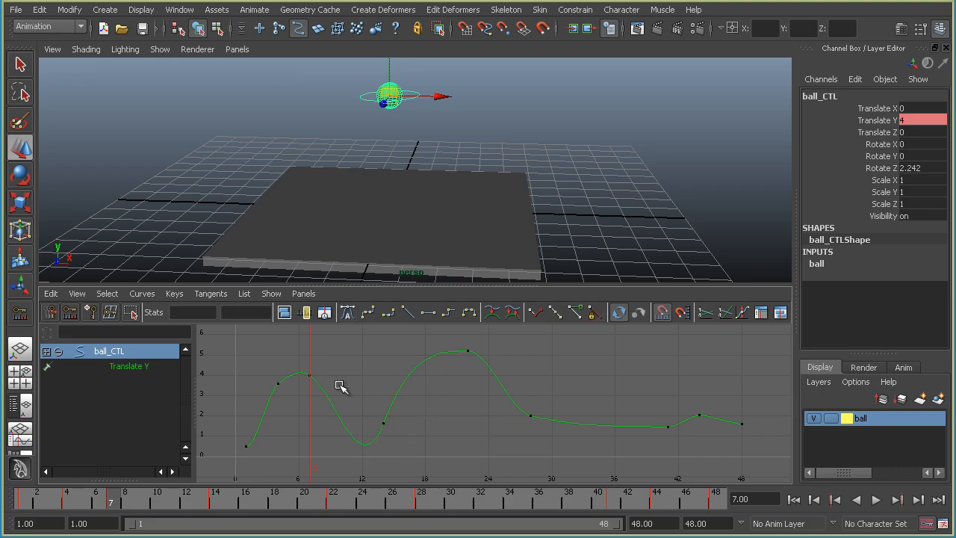
pyautogui.moveTo(322, 400); pyautogui.dragTo(351, 401)
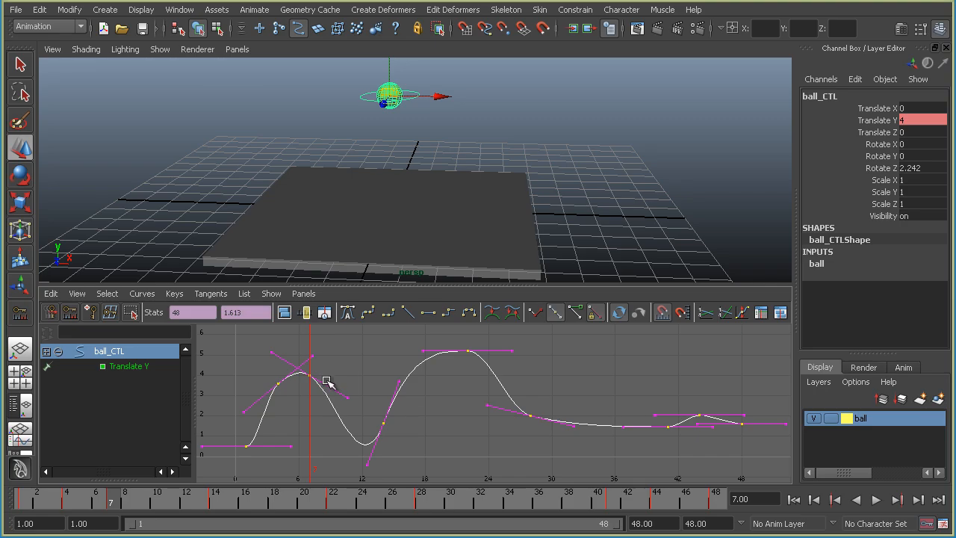
pyautogui.click(348, 312)
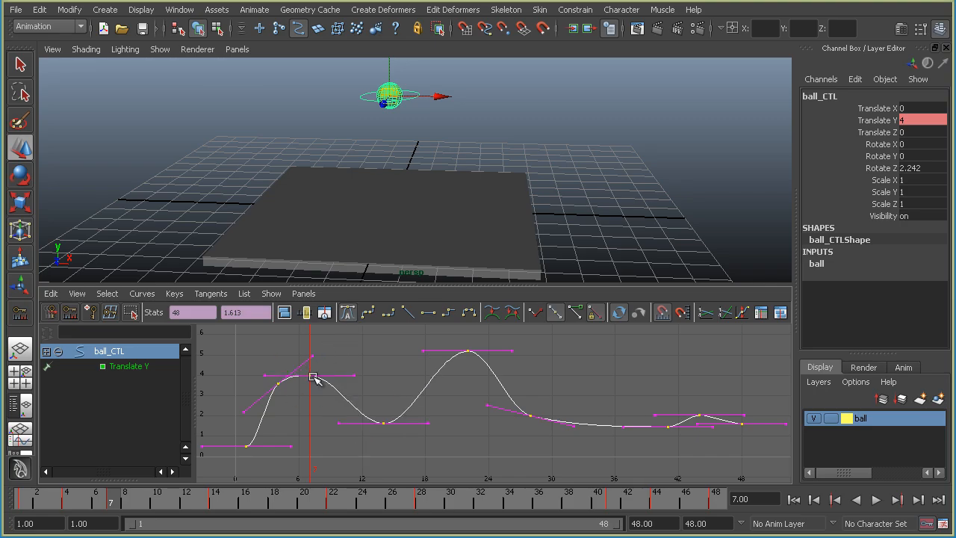
# Steepen the tangent of the frame 14 key so the curve dips before it.
pyautogui.click(382, 383)
pyautogui.moveTo(365, 412); pyautogui.dragTo(397, 437)
pyautogui.moveTo(422, 404); pyautogui.dragTo(415, 430)
pyautogui.moveTo(417, 419); pyautogui.dragTo(397, 346, button='middle')
pyautogui.click(398, 351)
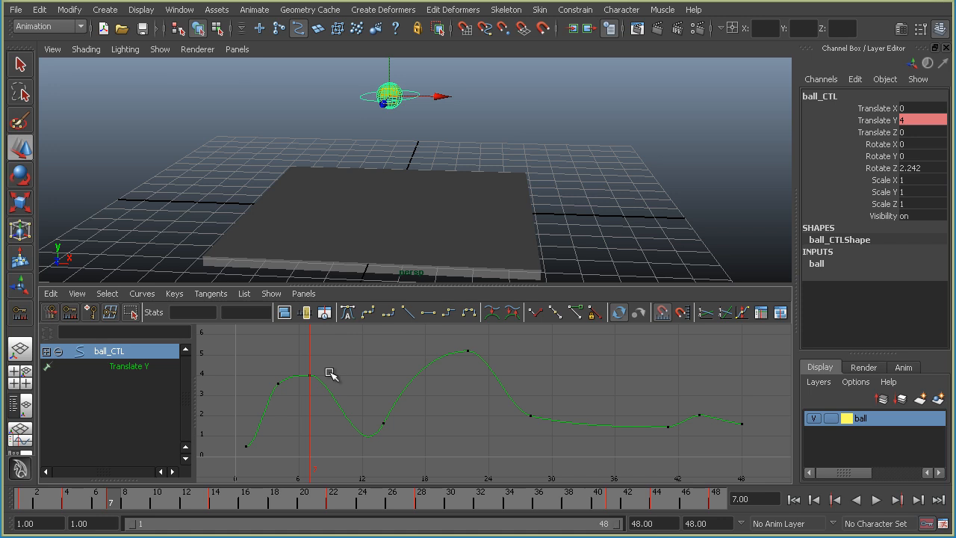
# Apply spline tangents to the whole Translate Y curve and raise the frame 4 key to about 3.9.
pyautogui.click(350, 314)
pyautogui.click(367, 313)
pyautogui.moveTo(263, 364); pyautogui.dragTo(286, 398)
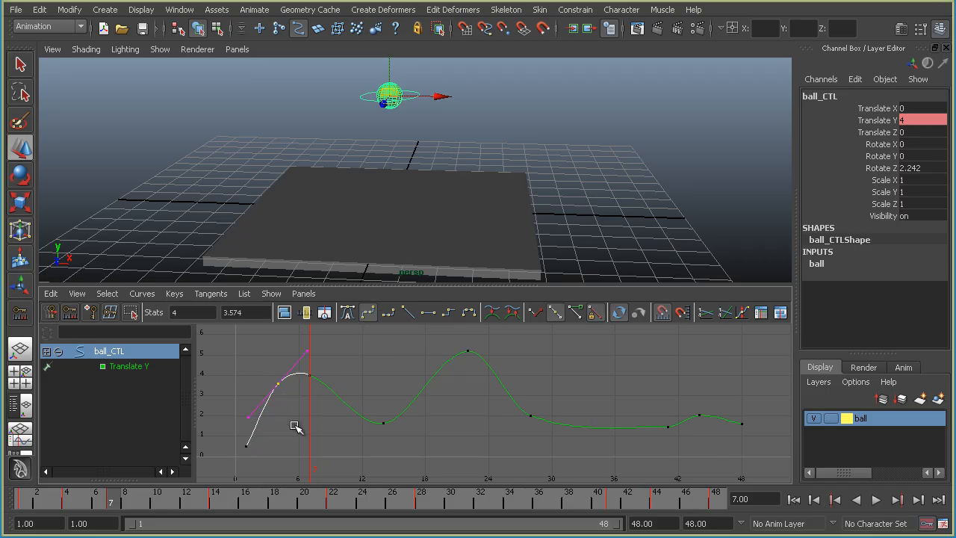
pyautogui.keyDown('shift'); pyautogui.moveTo(299, 421); pyautogui.dragTo(298, 419, button='middle'); pyautogui.keyUp('shift')
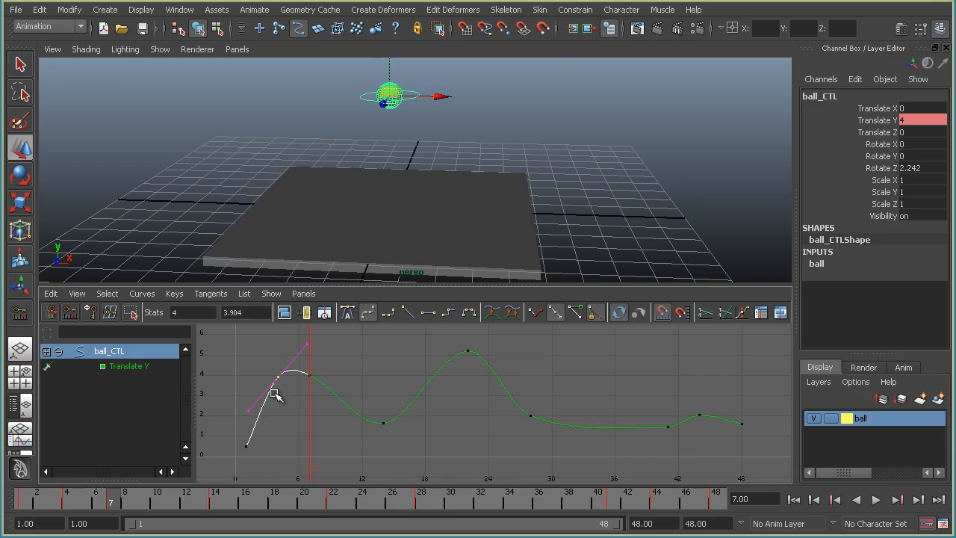
pyautogui.moveTo(265, 371); pyautogui.dragTo(322, 389)
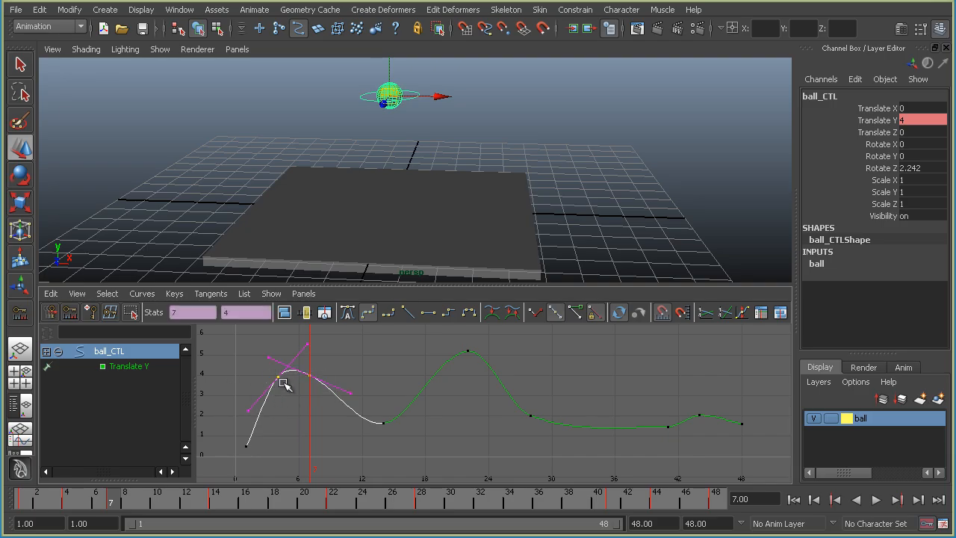
pyautogui.click(293, 385)
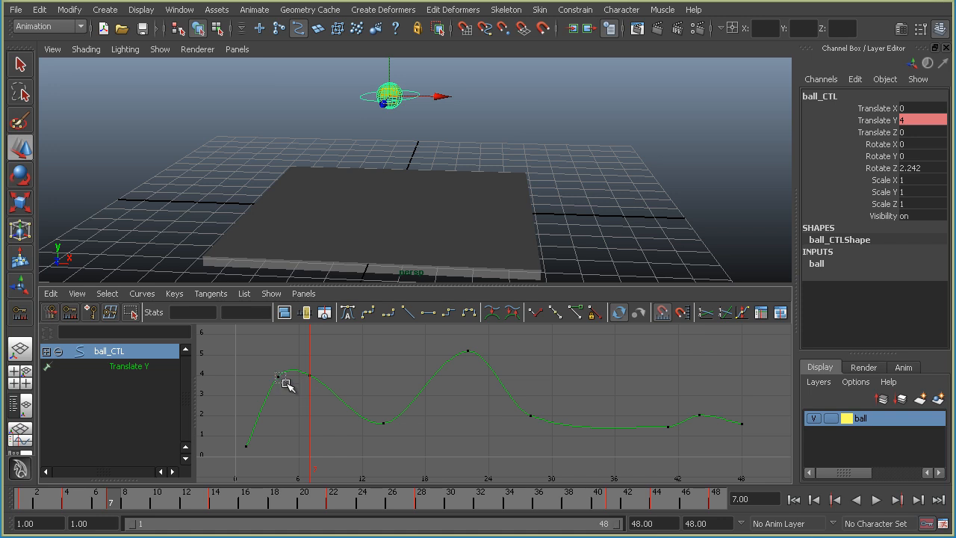
# Lower the frame 4 key below the height of the frame 7 key, keeping its spline tangents.
pyautogui.moveTo(285, 384); pyautogui.dragTo(286, 384)
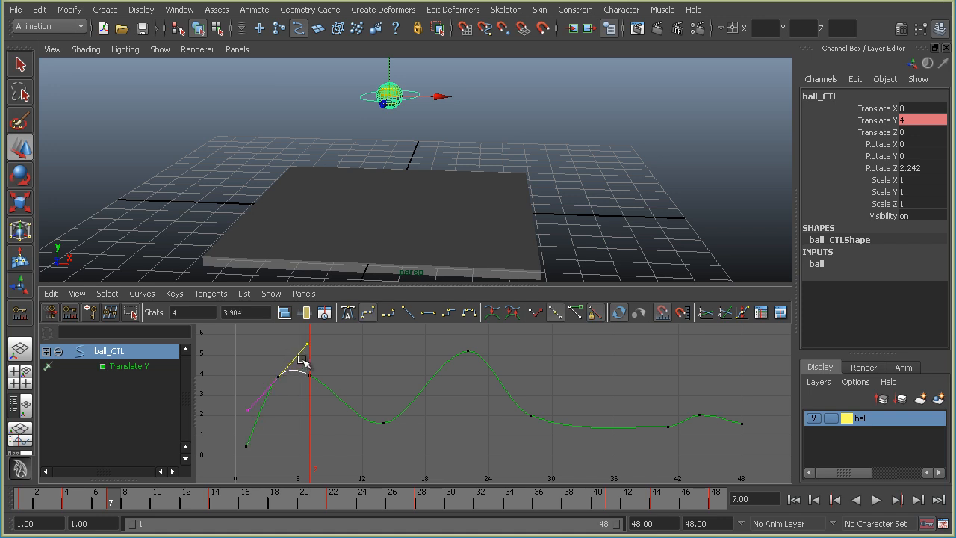
pyautogui.click(341, 366)
pyautogui.moveTo(274, 366); pyautogui.dragTo(287, 386)
pyautogui.keyDown('shift'); pyautogui.moveTo(288, 346); pyautogui.dragTo(290, 354, button='middle'); pyautogui.keyUp('shift')
pyautogui.click(336, 363)
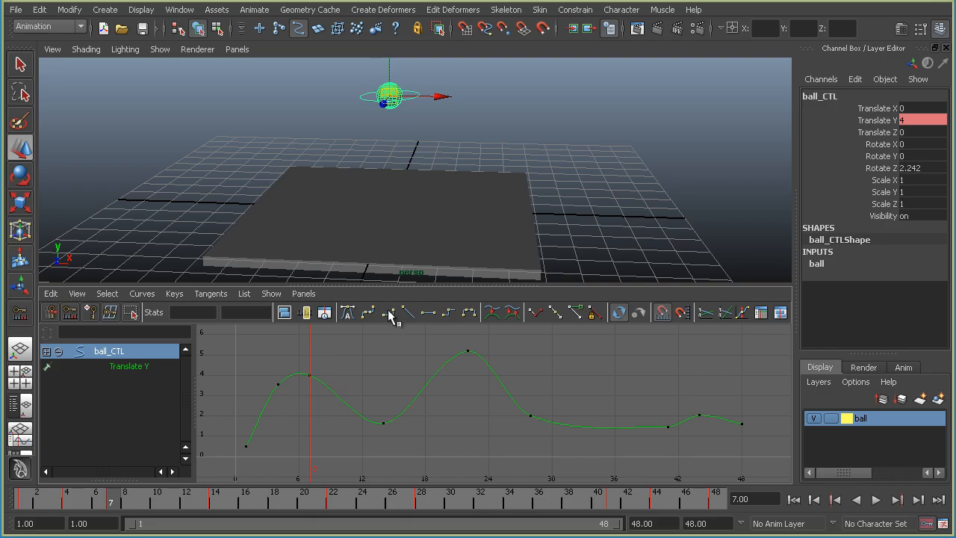
# Raise the frame 4 key to 4 with clamped tangents, comparing the result against spline tangents.
pyautogui.click(278, 382)
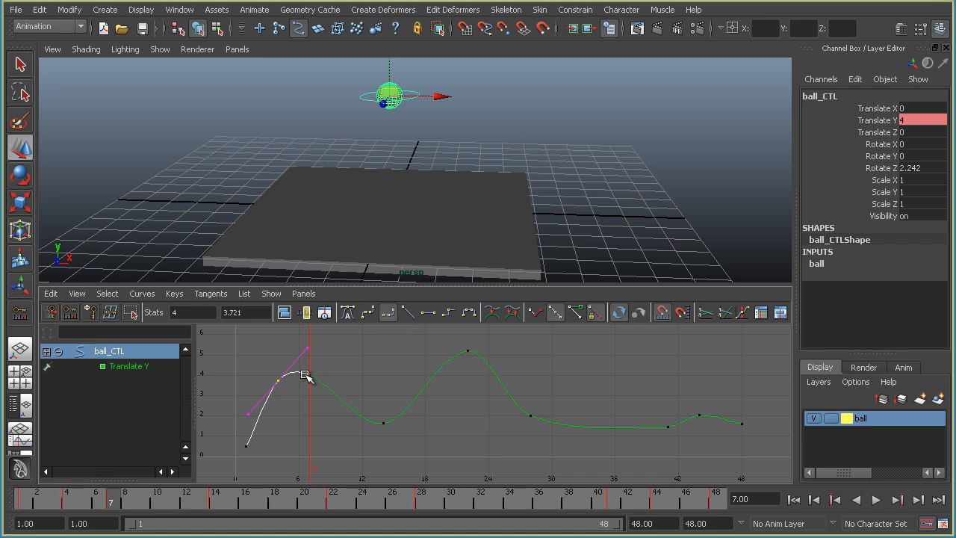
pyautogui.moveTo(291, 401); pyautogui.dragTo(291, 395, button='middle')
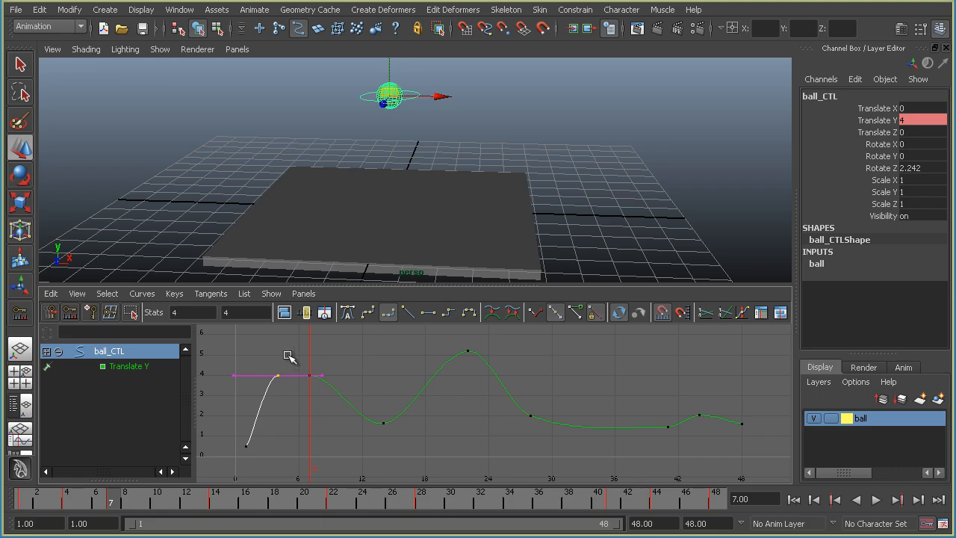
pyautogui.click(368, 312)
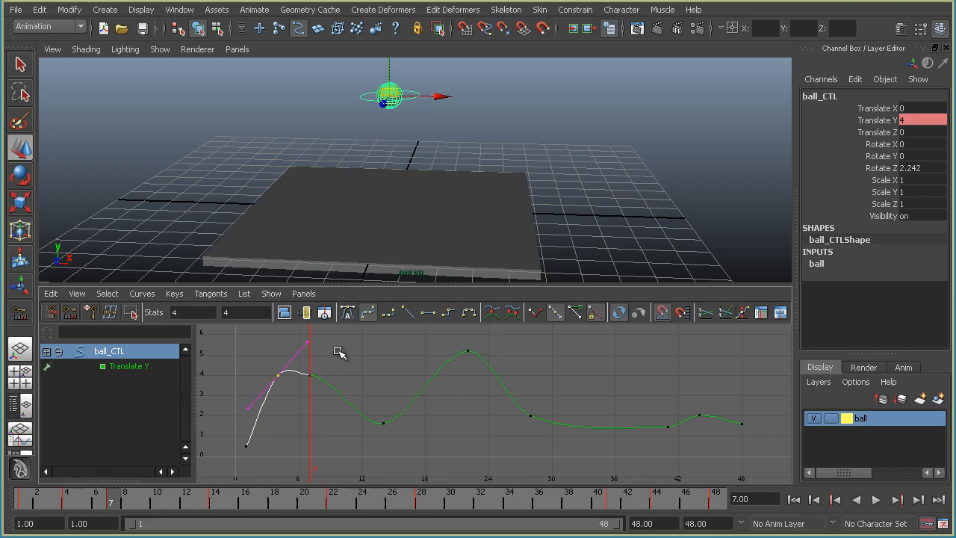
pyautogui.click(388, 312)
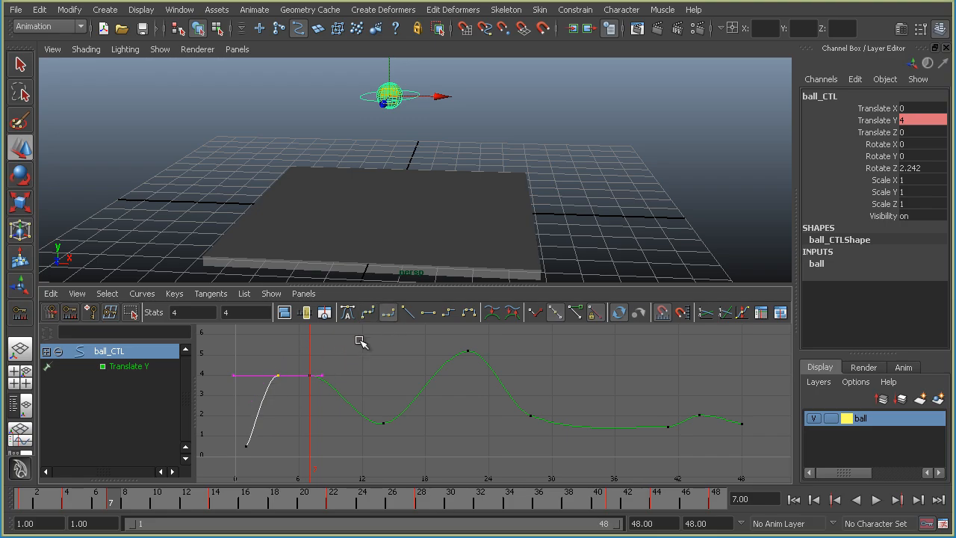
pyautogui.click(387, 348)
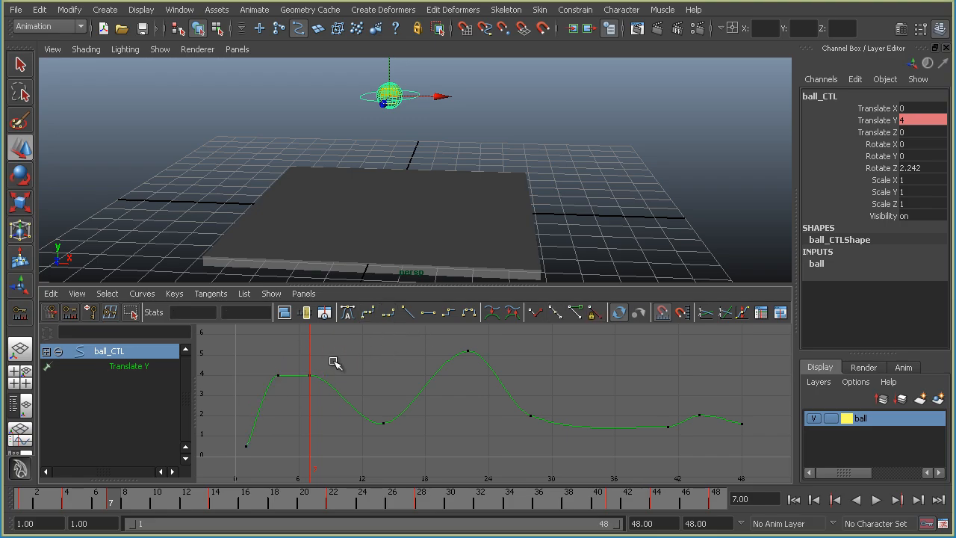
# Apply linear tangents to the whole Translate Y curve and tilt the tangent handles of the frame 22 key.
pyautogui.click(408, 314)
pyautogui.moveTo(124, 505); pyautogui.dragTo(337, 481)
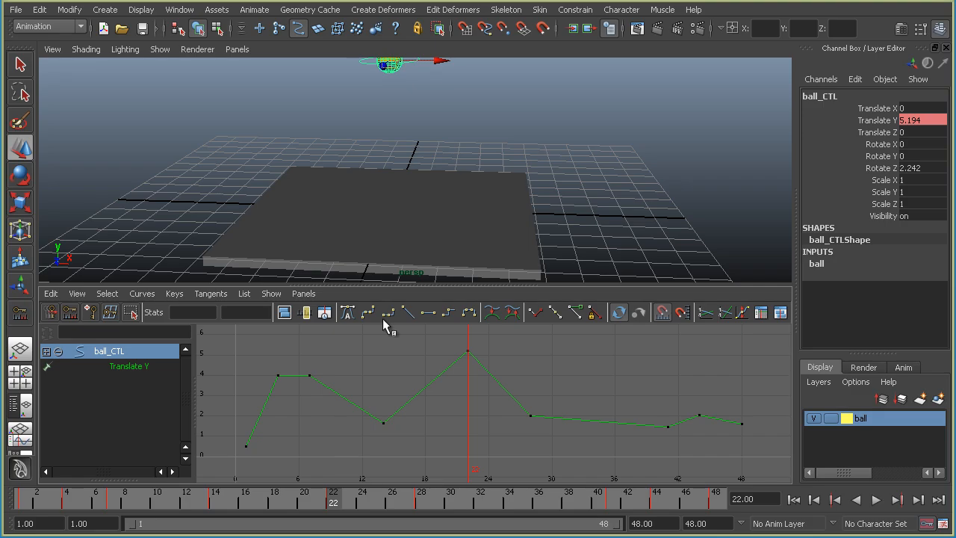
pyautogui.click(469, 351)
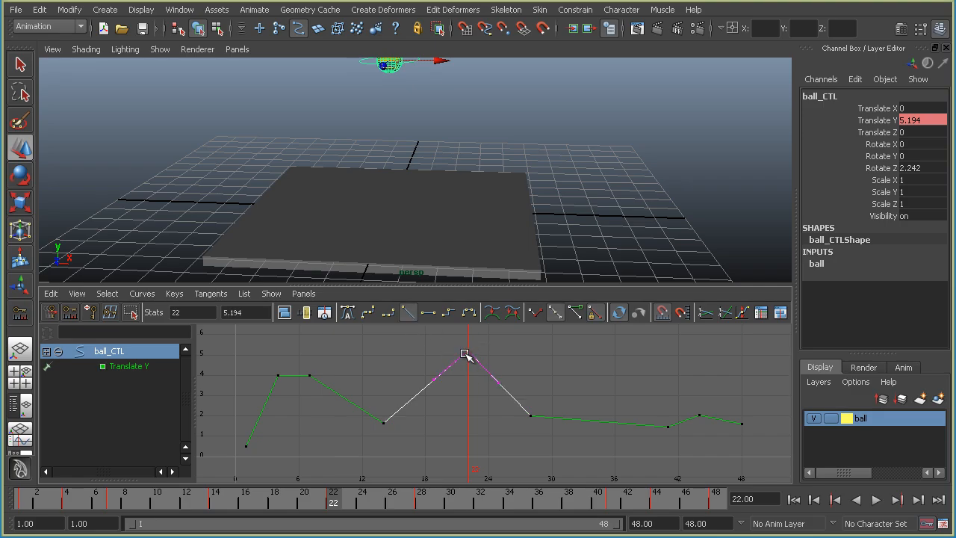
pyautogui.moveTo(433, 361); pyautogui.dragTo(451, 373)
pyautogui.click(496, 380)
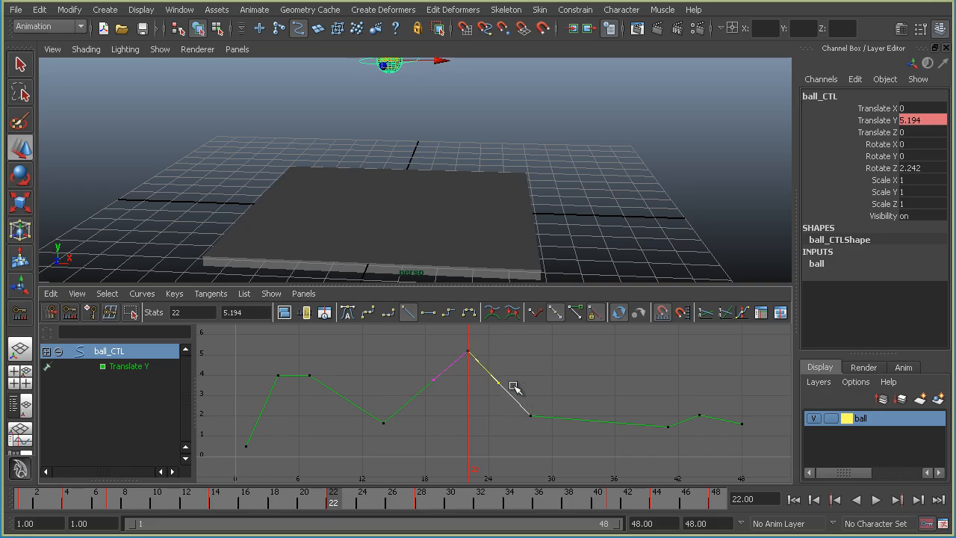
pyautogui.moveTo(512, 375); pyautogui.dragTo(477, 351, button='middle')
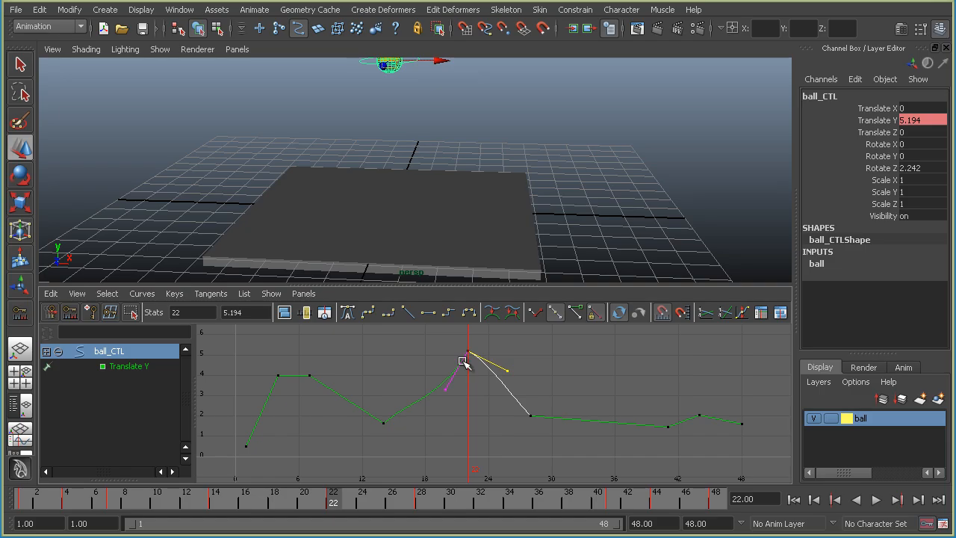
pyautogui.click(500, 351)
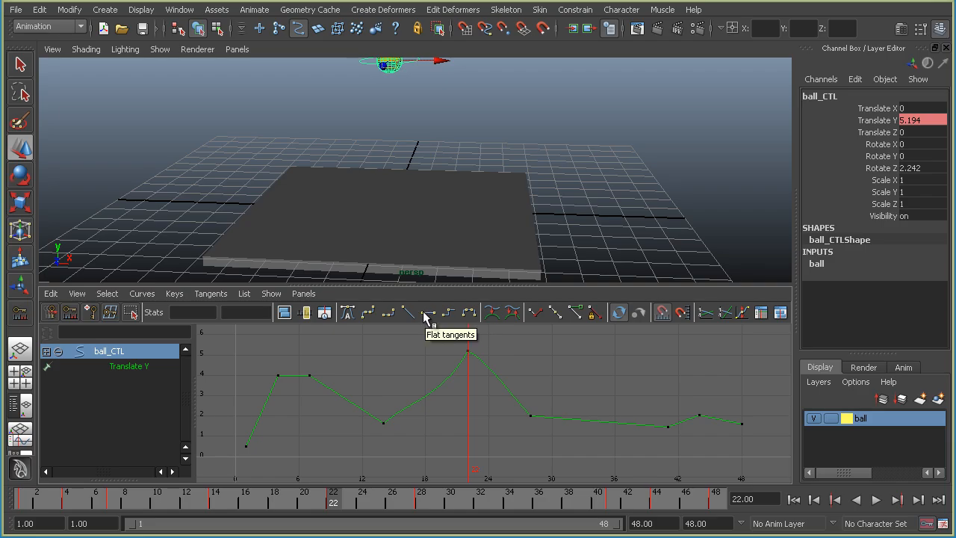
# Lower the frame 4 key to about 2.24, keeping it at the same frame.
pyautogui.click(278, 374)
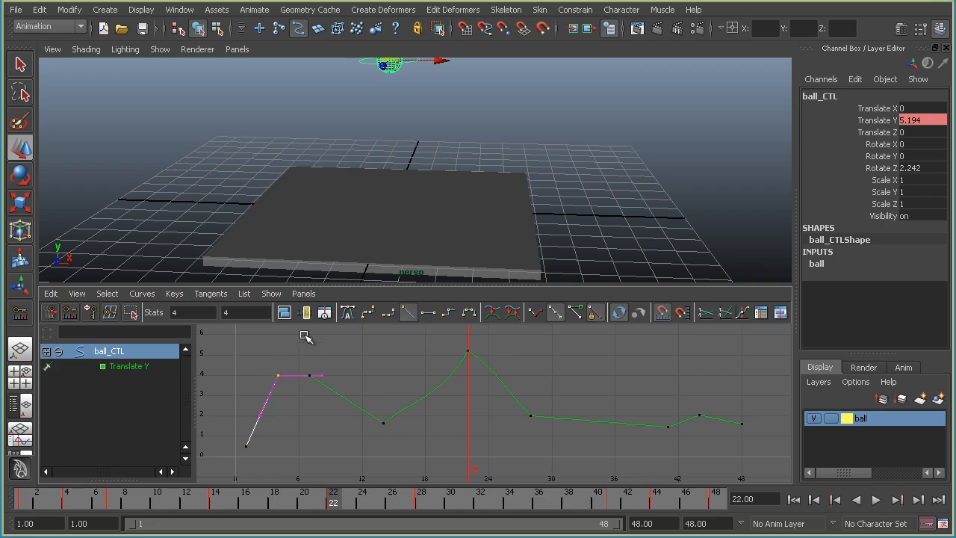
pyautogui.keyDown('shift'); pyautogui.moveTo(305, 336); pyautogui.dragTo(322, 375, button='middle'); pyautogui.keyUp('shift')
pyautogui.click(391, 331)
# Apply flat tangents to every key on the Translate Y curve.
pyautogui.click(348, 401)
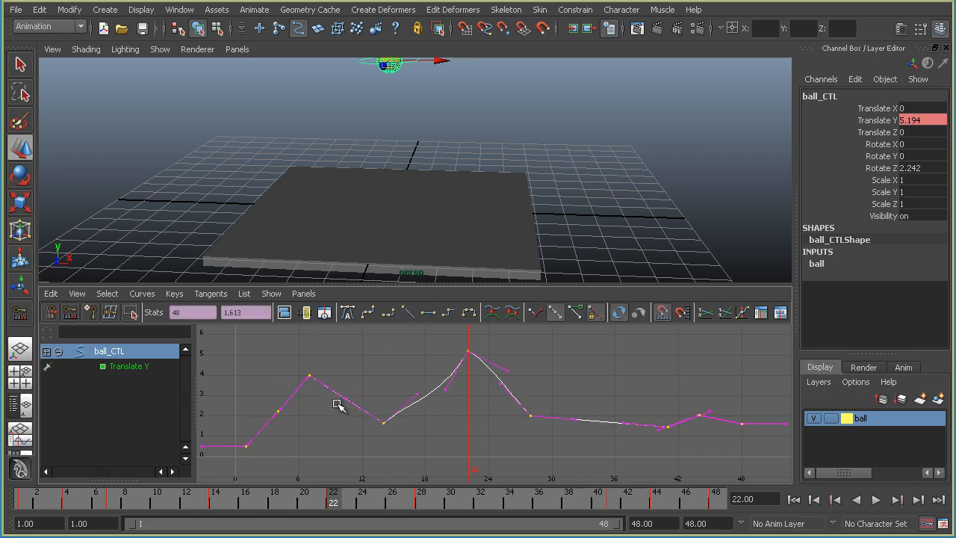
pyautogui.click(428, 312)
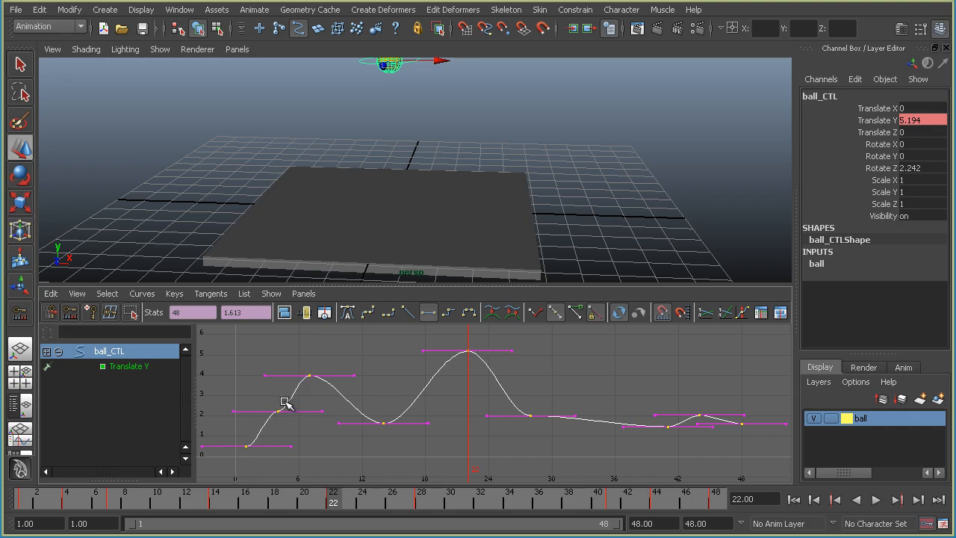
pyautogui.click(288, 427)
# Tilt the frame 4 key's flat tangent upward so the Translate Y curve rises smoothly through that key.
pyautogui.click(278, 411)
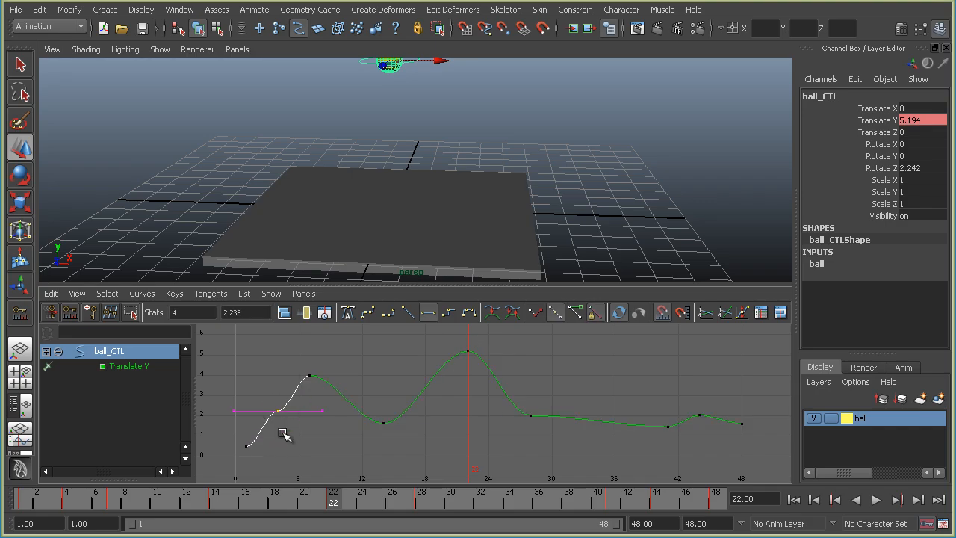
pyautogui.click(284, 434)
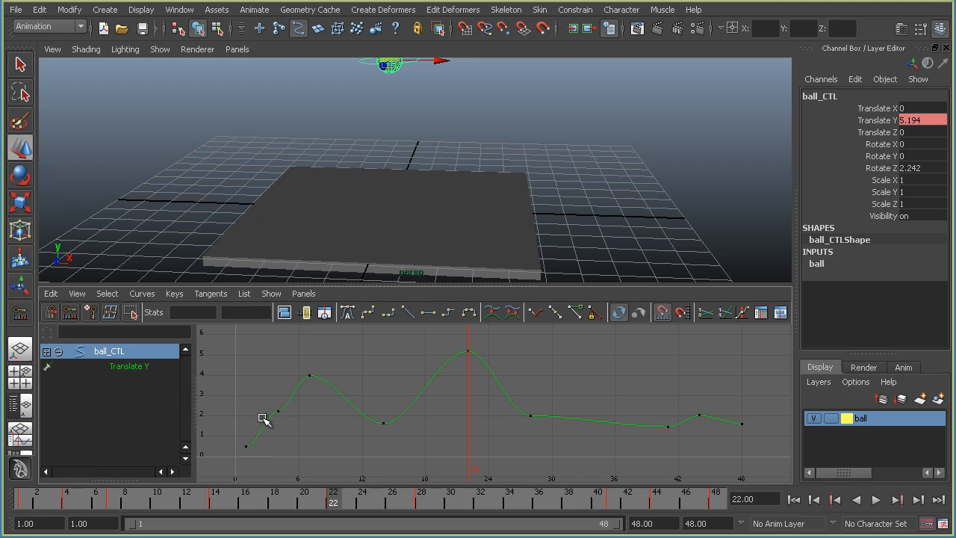
pyautogui.moveTo(265, 401); pyautogui.dragTo(290, 420)
pyautogui.moveTo(291, 421); pyautogui.dragTo(305, 399)
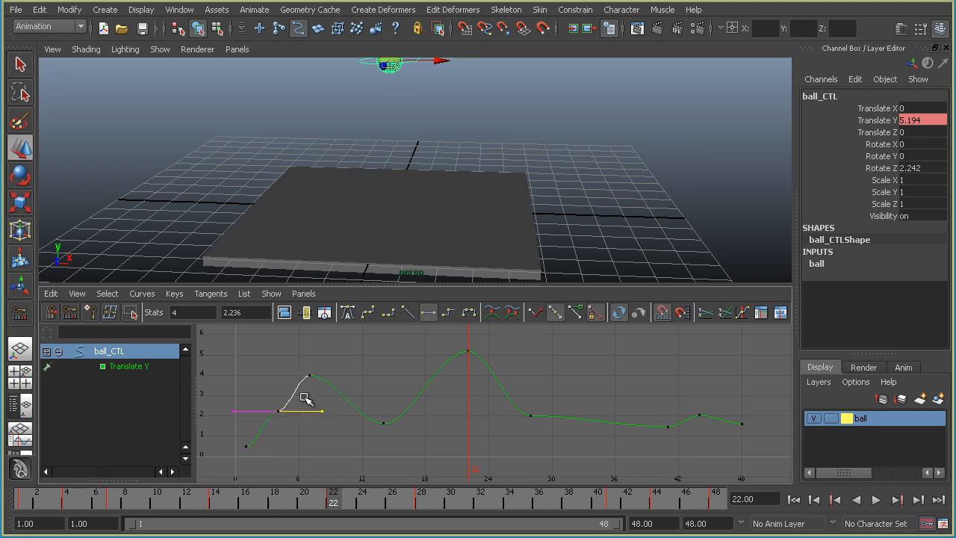
pyautogui.moveTo(317, 434); pyautogui.dragTo(314, 407, button='middle')
pyautogui.click(322, 424)
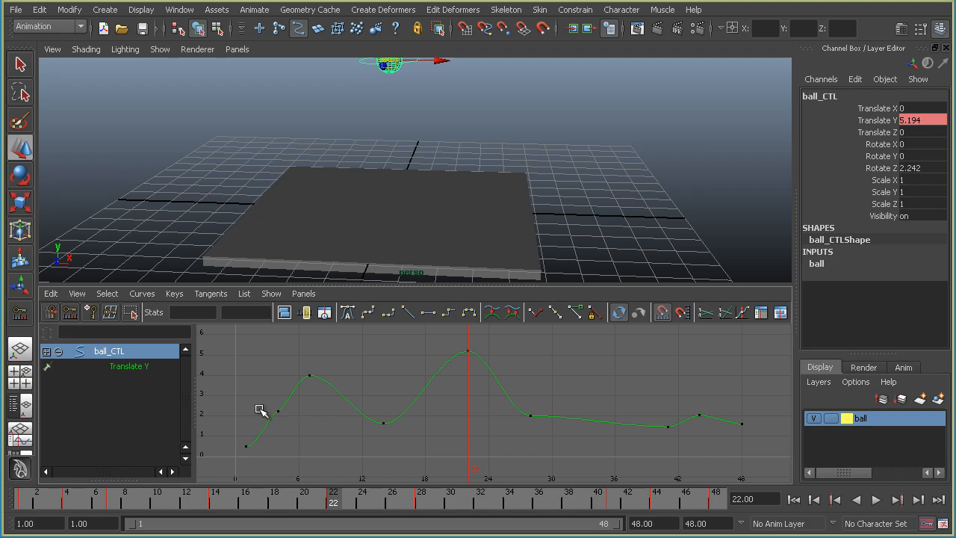
# Apply stepped tangents to the whole Translate Y curve.
pyautogui.moveTo(258, 403); pyautogui.dragTo(297, 415)
pyautogui.click(311, 415)
pyautogui.click(449, 314)
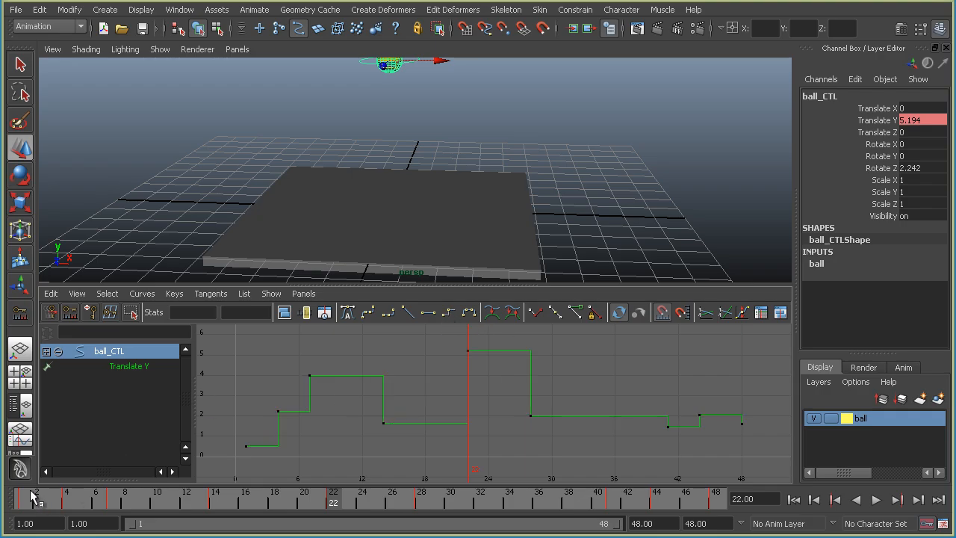
# Play back and scrub the animation between frames 2 and 31 to examine the ball's stepped motion.
pyautogui.click(36, 499)
pyautogui.hotkey('alt', 'v')
pyautogui.hotkey('alt', 'v')
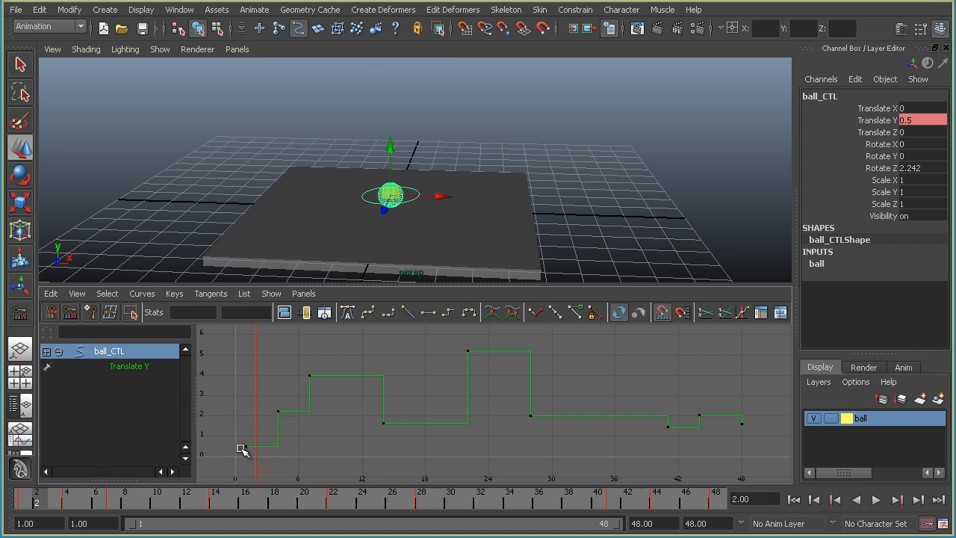
pyautogui.click(31, 499)
pyautogui.hotkey('alt', 'v')
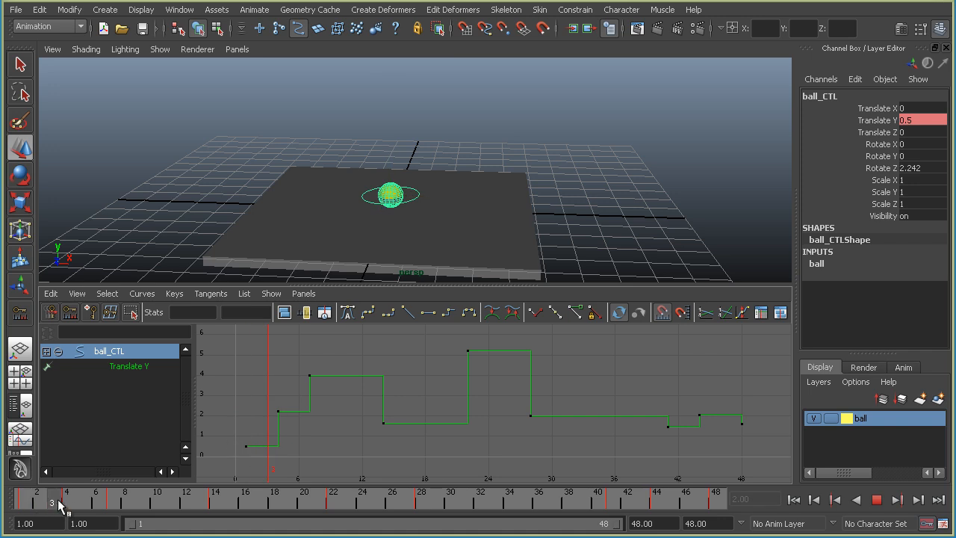
pyautogui.click(60, 505)
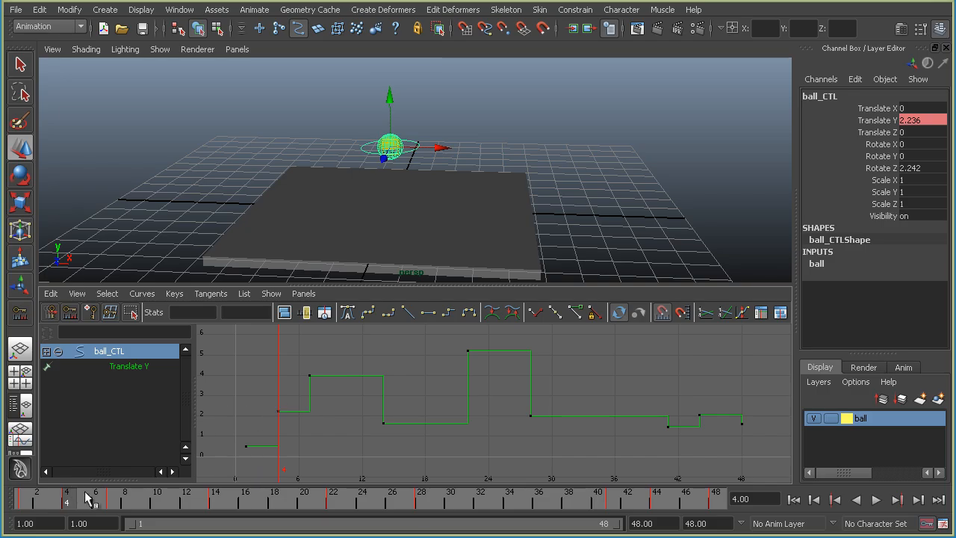
pyautogui.hotkey('alt', 'v')
pyautogui.hotkey('alt', 'v')
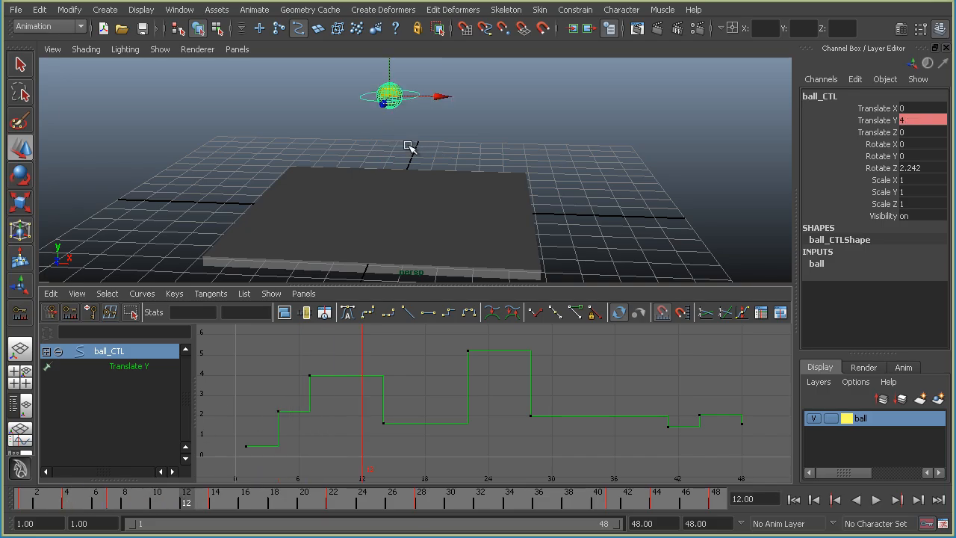
pyautogui.moveTo(164, 495); pyautogui.dragTo(318, 504)
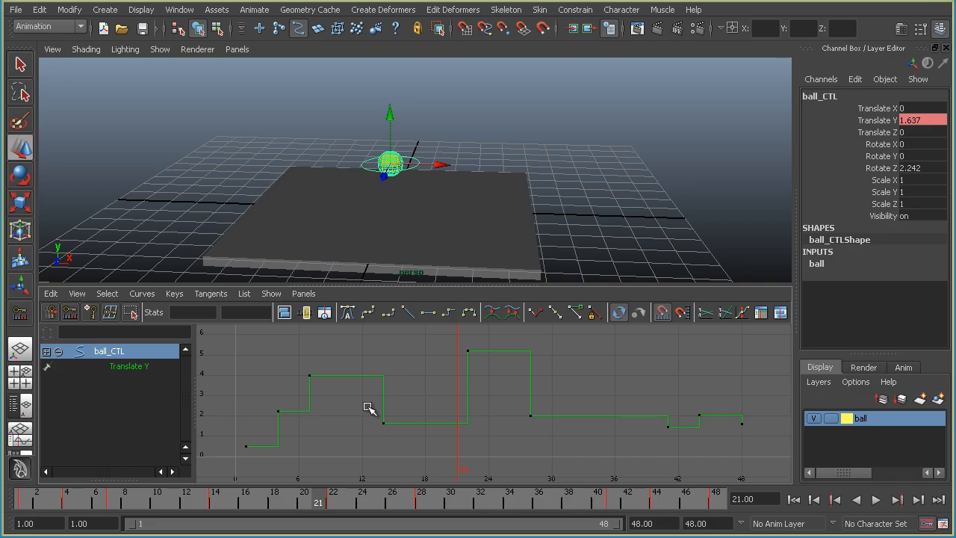
pyautogui.click(333, 500)
pyautogui.click(420, 501)
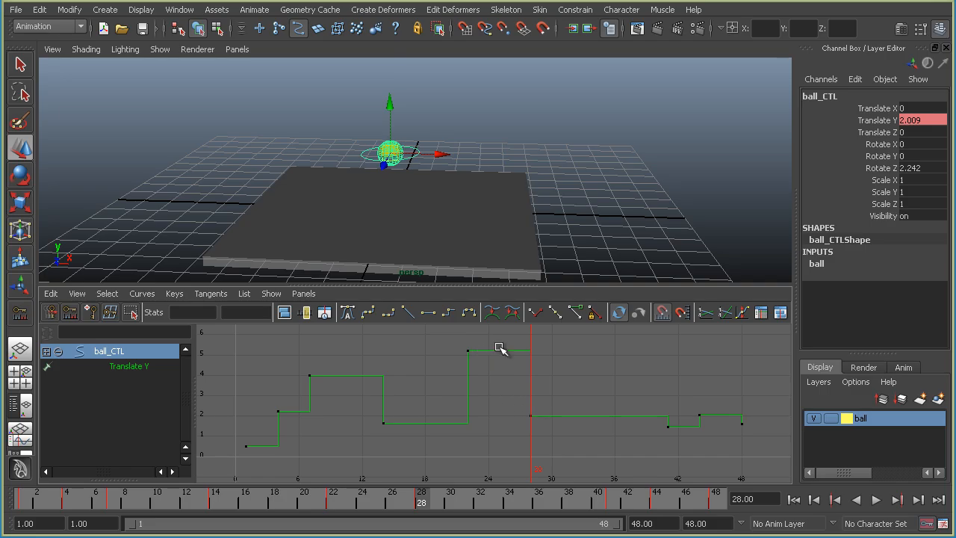
pyautogui.moveTo(312, 499); pyautogui.dragTo(465, 514)
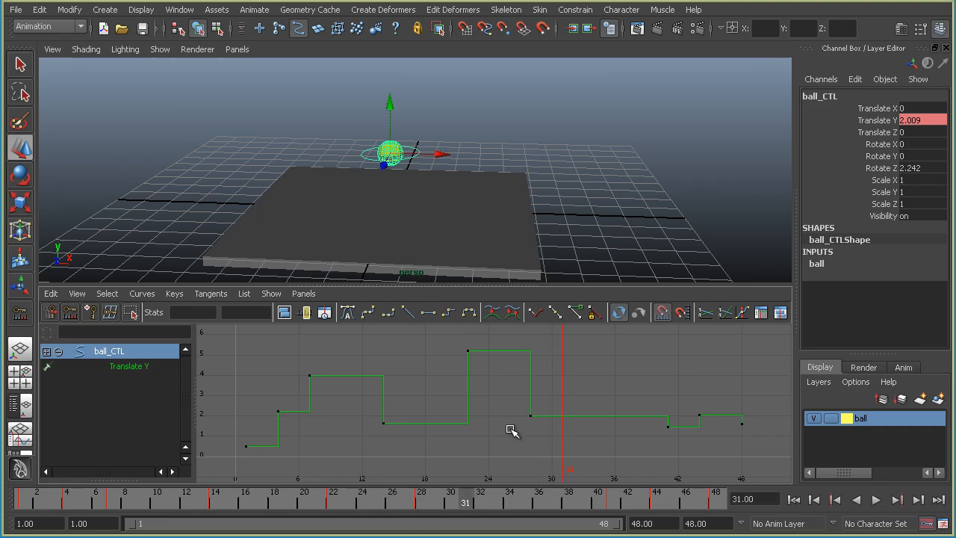
# Apply plateau tangents to the whole Translate Y curve and raise the frame 4 key to about 3.52.
pyautogui.click(468, 314)
pyautogui.click(276, 410)
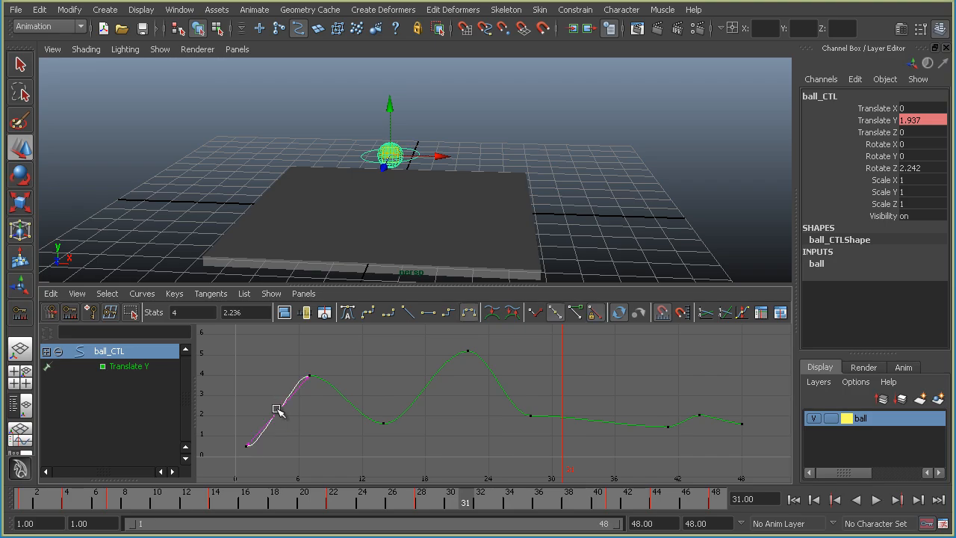
pyautogui.moveTo(296, 442); pyautogui.dragTo(293, 405, button='middle')
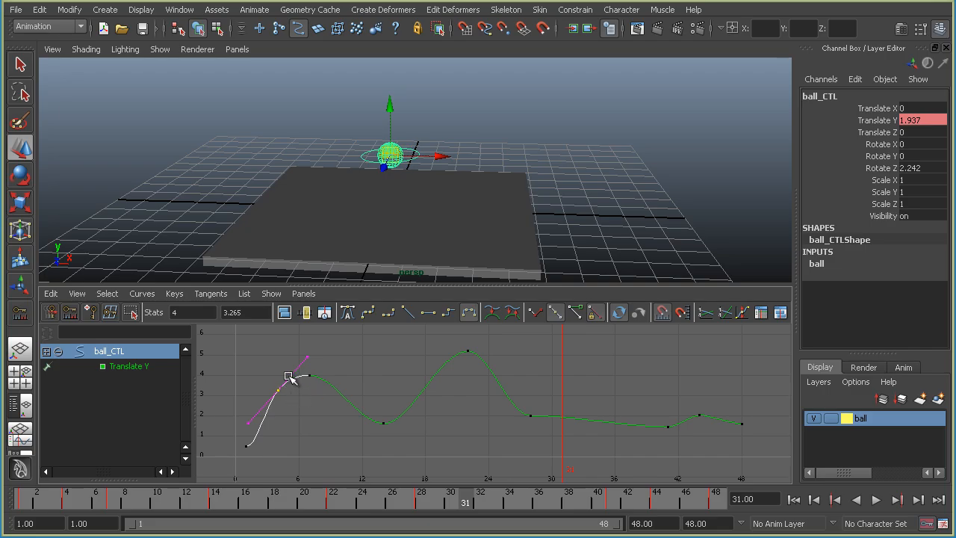
pyautogui.moveTo(286, 384); pyautogui.dragTo(286, 410)
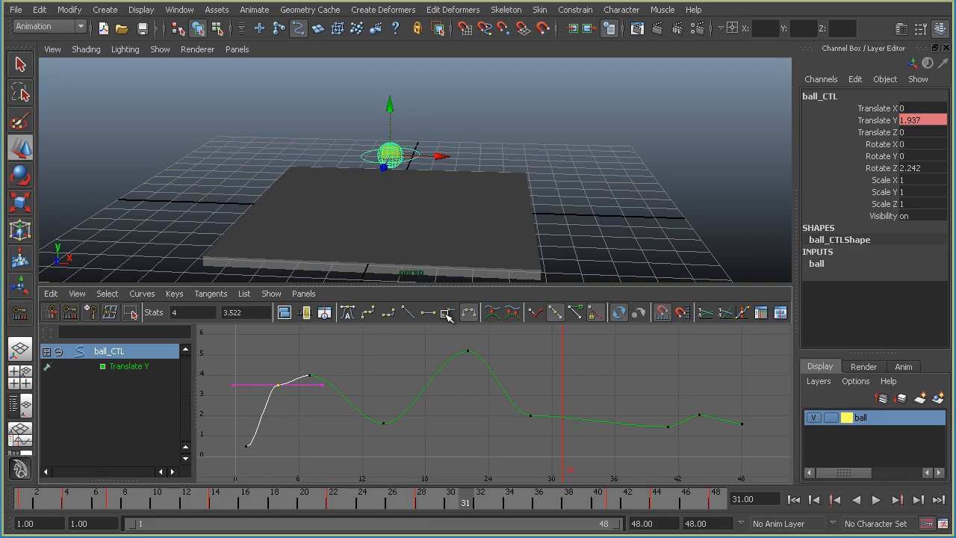
# Set only the out tangent of the frame 4 key to linear, leaving its in tangent alone.
pyautogui.click(252, 384)
pyautogui.click(308, 384)
pyautogui.click(408, 312)
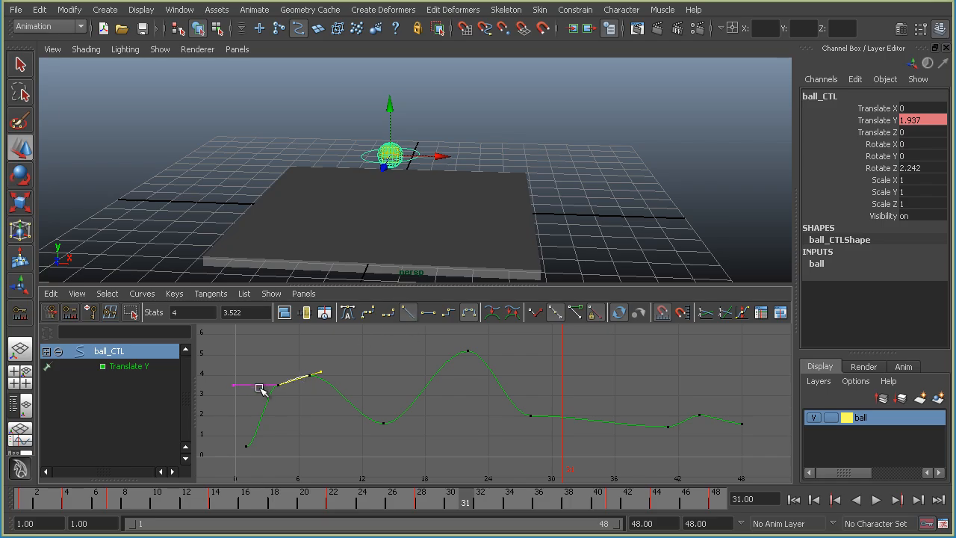
pyautogui.click(278, 354)
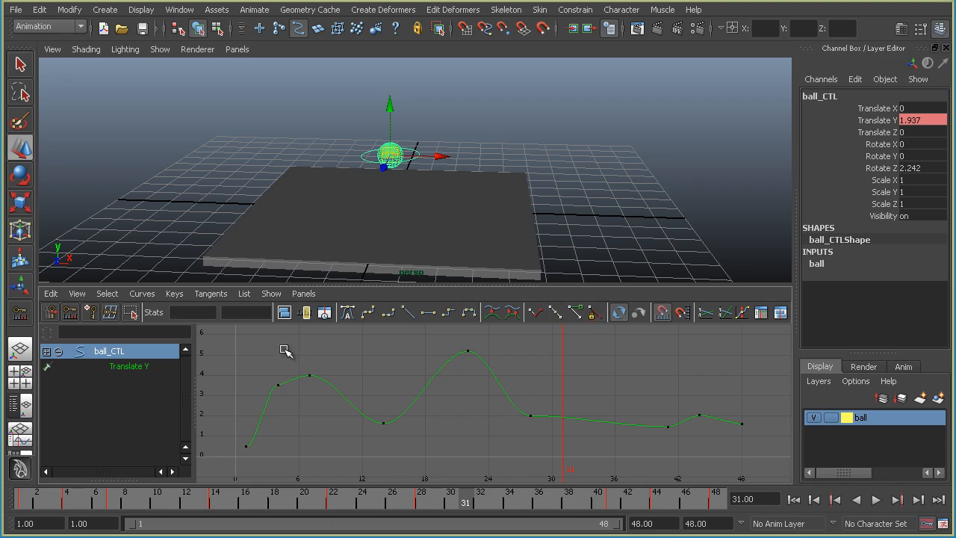
# Examine the available tangent types, including the separate in tangent and out tangent options.
pyautogui.click(209, 294)
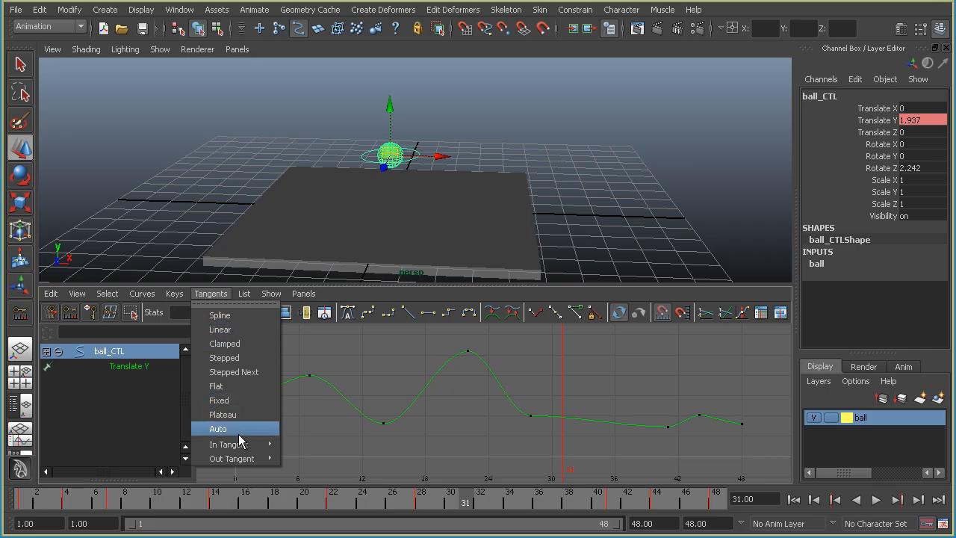
pyautogui.moveTo(249, 446)
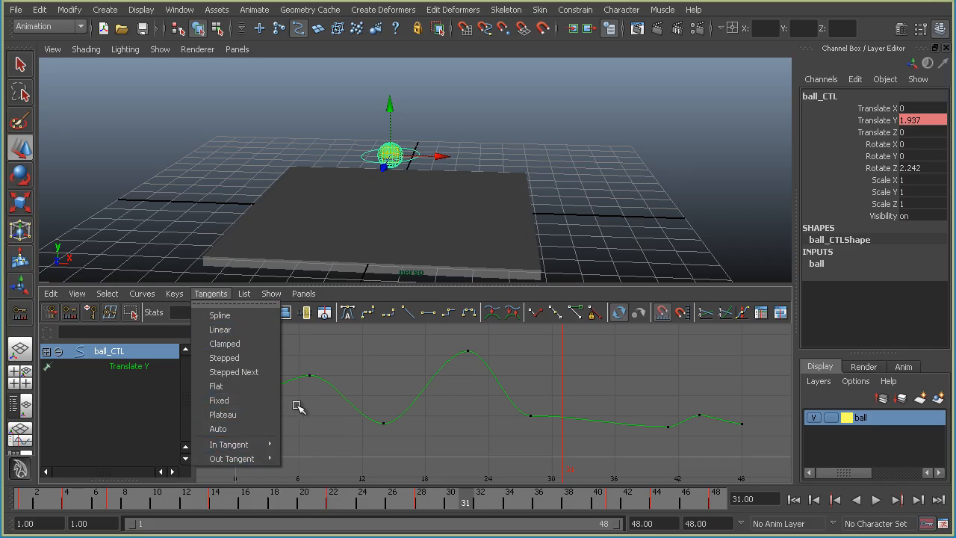
pyautogui.click(296, 401)
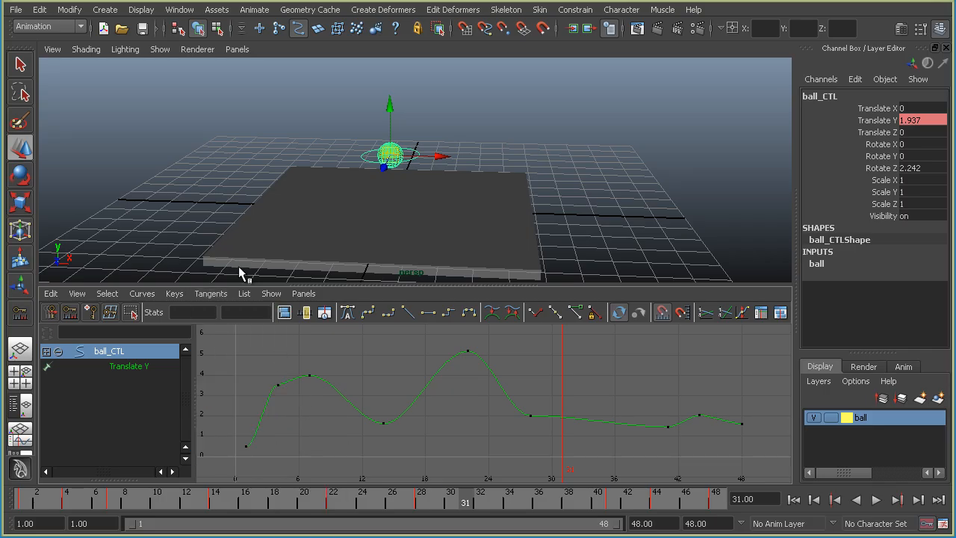
# Examine the default in and out tangent settings in the animation preferences, closing them without saving.
pyautogui.click(183, 11)
pyautogui.moveTo(270, 88)
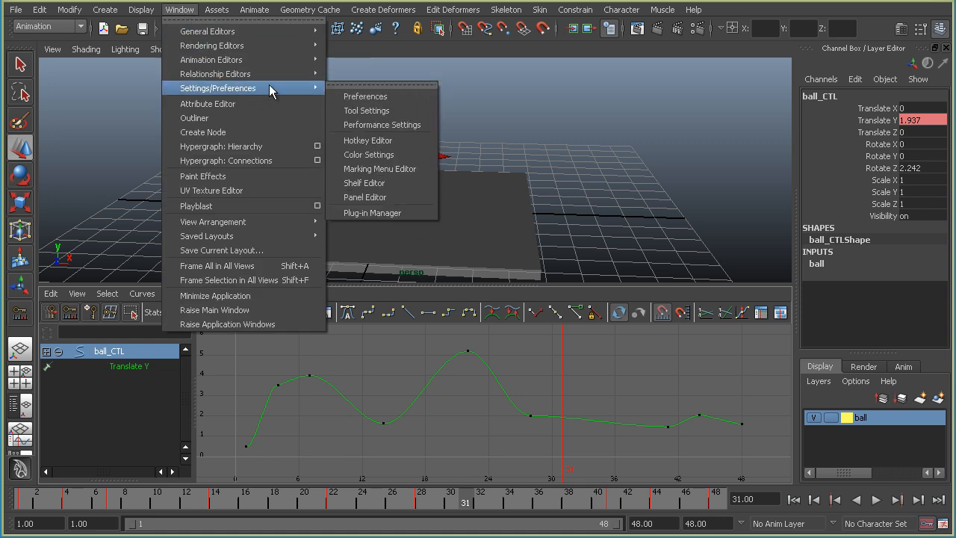
pyautogui.click(383, 98)
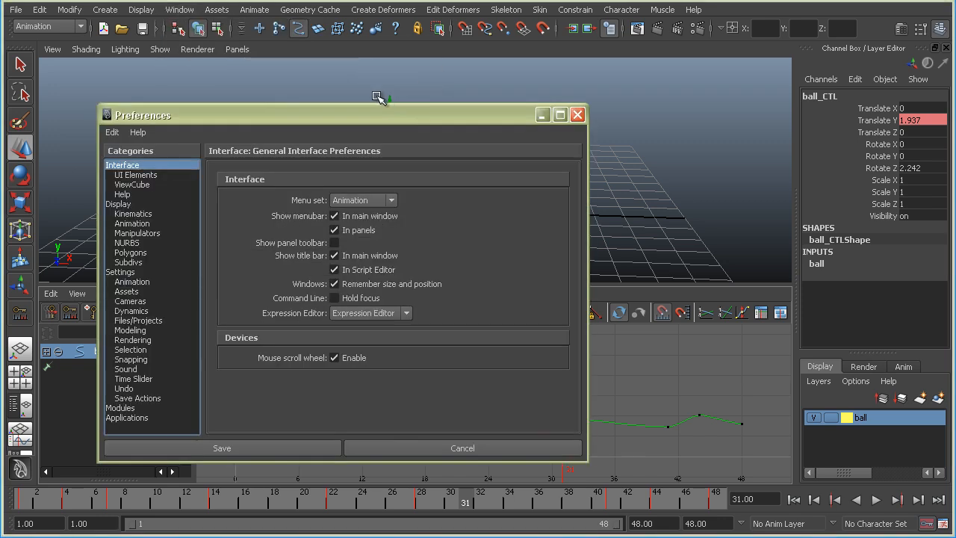
pyautogui.click(133, 281)
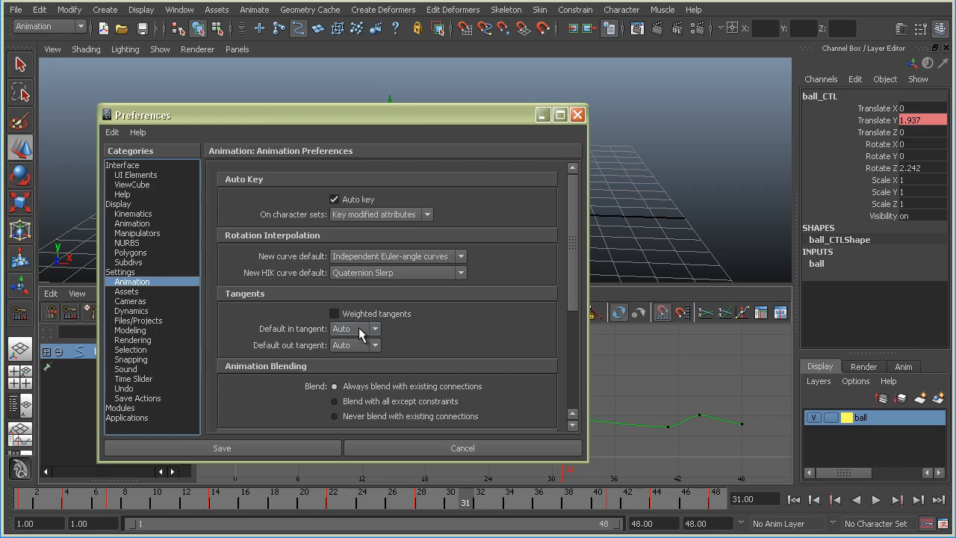
pyautogui.click(433, 443)
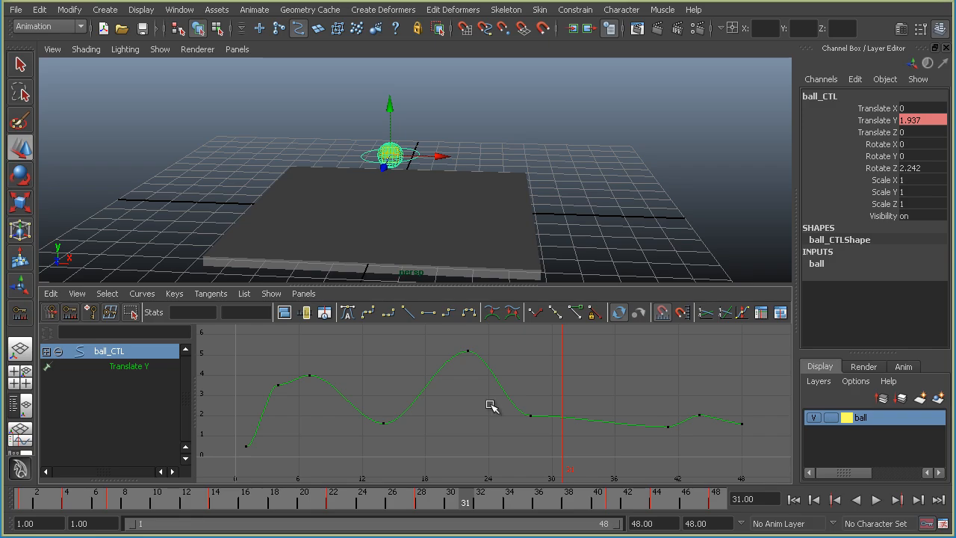
# Break the frame 22 key's tangents and angle its in and out handles independently.
pyautogui.moveTo(453, 341); pyautogui.dragTo(488, 372)
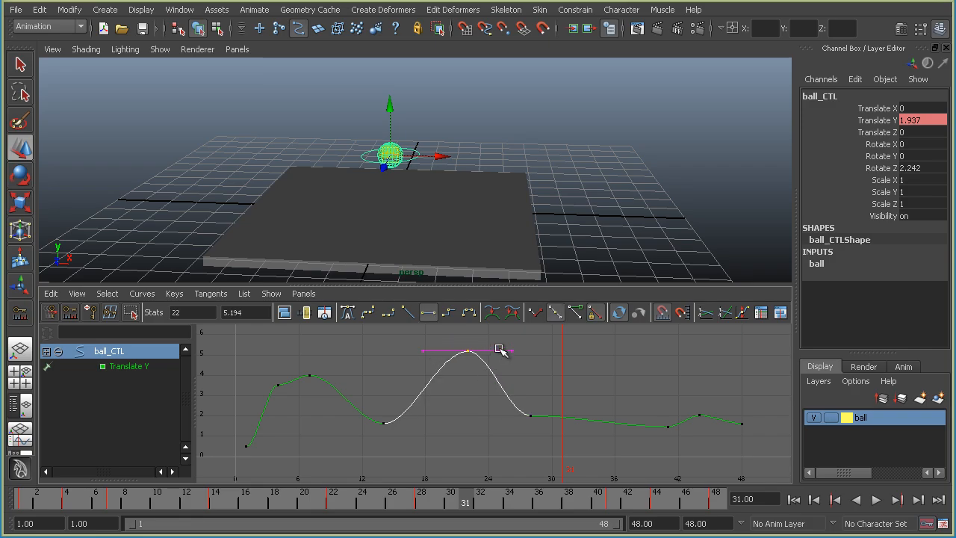
pyautogui.moveTo(500, 350); pyautogui.dragTo(462, 362)
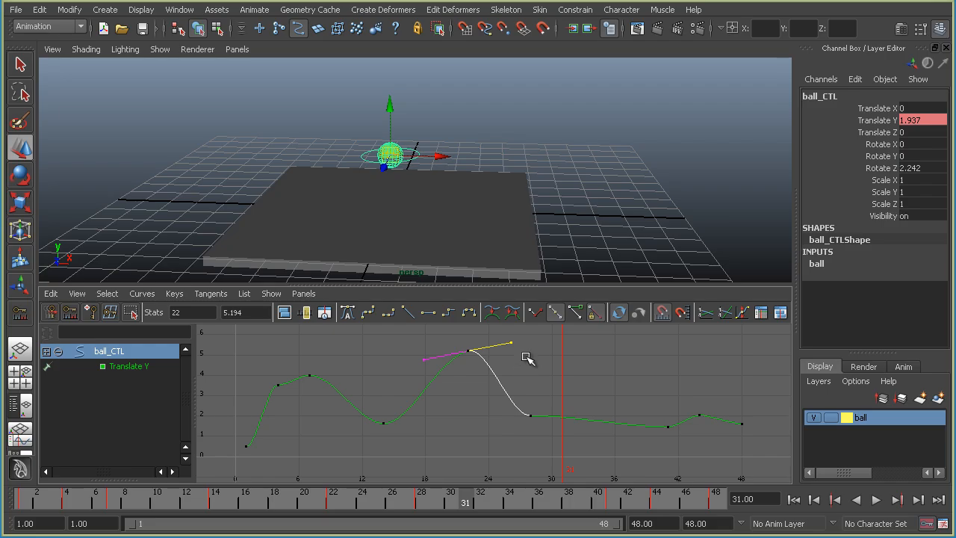
pyautogui.click(537, 316)
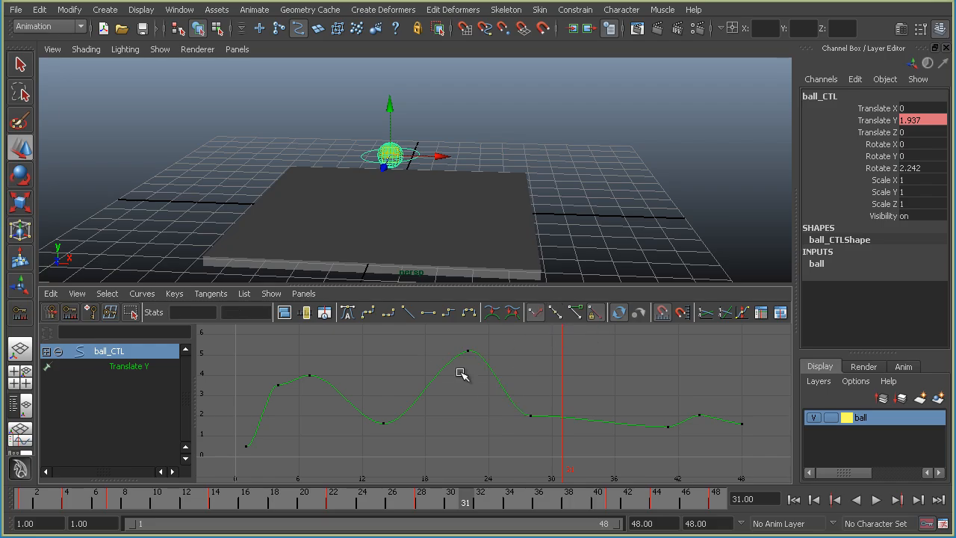
pyautogui.moveTo(461, 376); pyautogui.dragTo(493, 335)
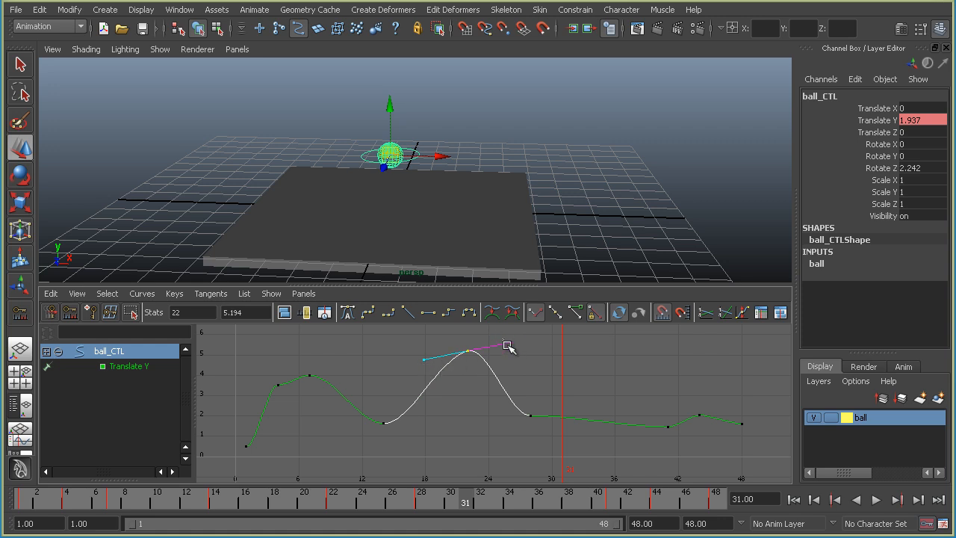
pyautogui.moveTo(507, 346); pyautogui.dragTo(507, 381)
pyautogui.moveTo(429, 346); pyautogui.dragTo(445, 379)
pyautogui.moveTo(445, 380); pyautogui.dragTo(448, 365, button='middle')
pyautogui.moveTo(461, 378); pyautogui.dragTo(487, 383)
pyautogui.moveTo(511, 370); pyautogui.dragTo(522, 344, button='middle')
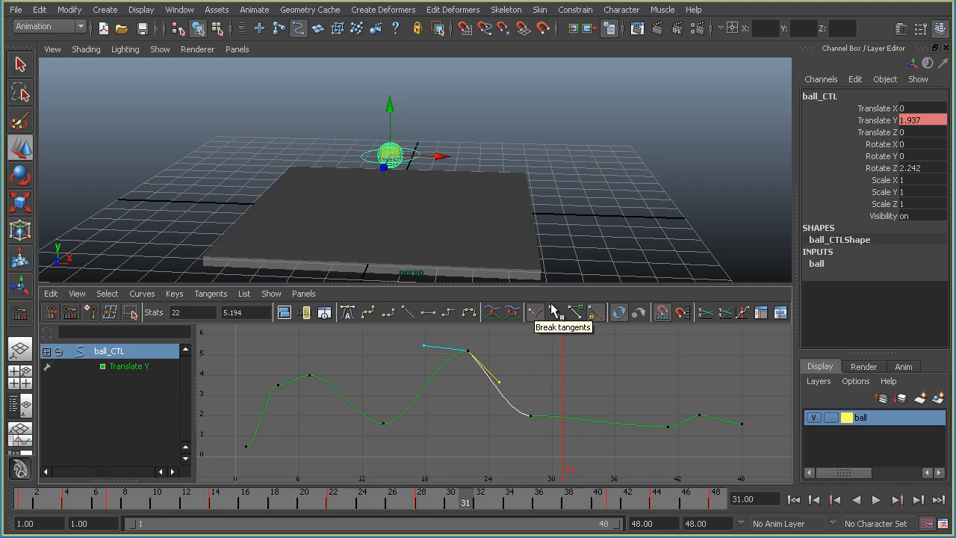
# Unify the frame 22 key's tangents and tilt both handles together.
pyautogui.click(556, 317)
pyautogui.click(452, 343)
pyautogui.moveTo(453, 342); pyautogui.dragTo(501, 345)
pyautogui.moveTo(502, 364); pyautogui.dragTo(493, 346, button='middle')
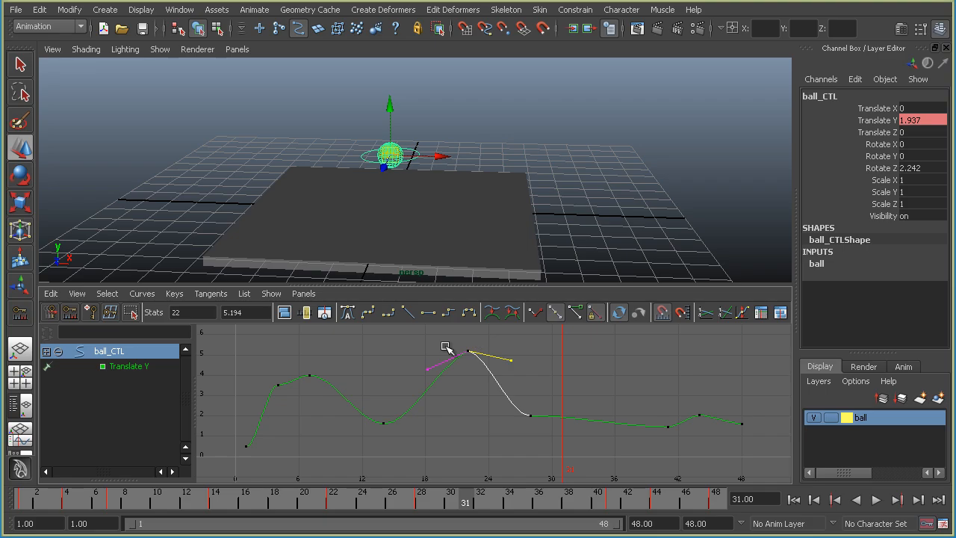
pyautogui.moveTo(438, 357); pyautogui.dragTo(456, 397)
pyautogui.moveTo(456, 398); pyautogui.dragTo(453, 378, button='middle')
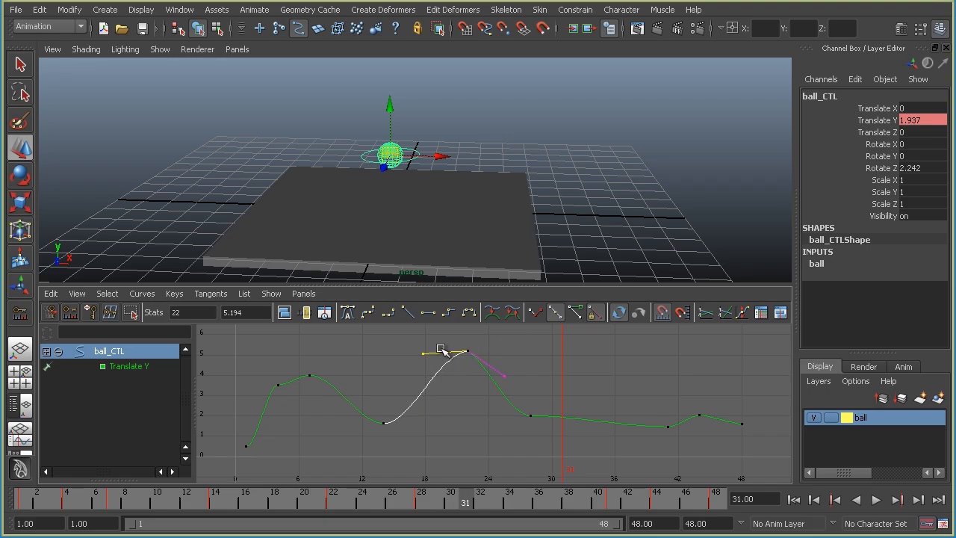
# Apply flat tangents to the frame 22 key and deselect it.
pyautogui.click(489, 348)
pyautogui.moveTo(448, 341); pyautogui.dragTo(501, 356)
pyautogui.click(428, 313)
pyautogui.click(424, 334)
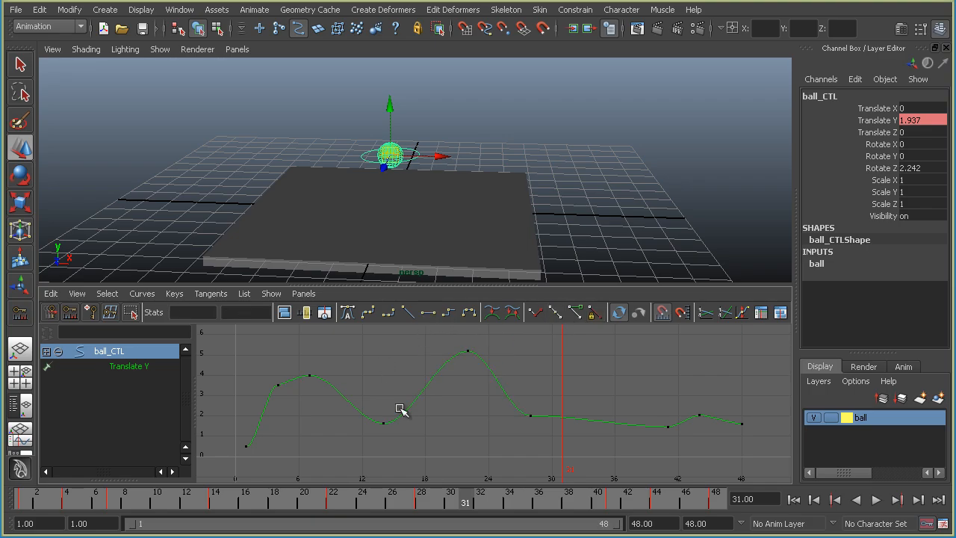
# Convert the entire Translate Y curve to weighted tangents, keeping the curve commands in a floating window.
pyautogui.click(424, 409)
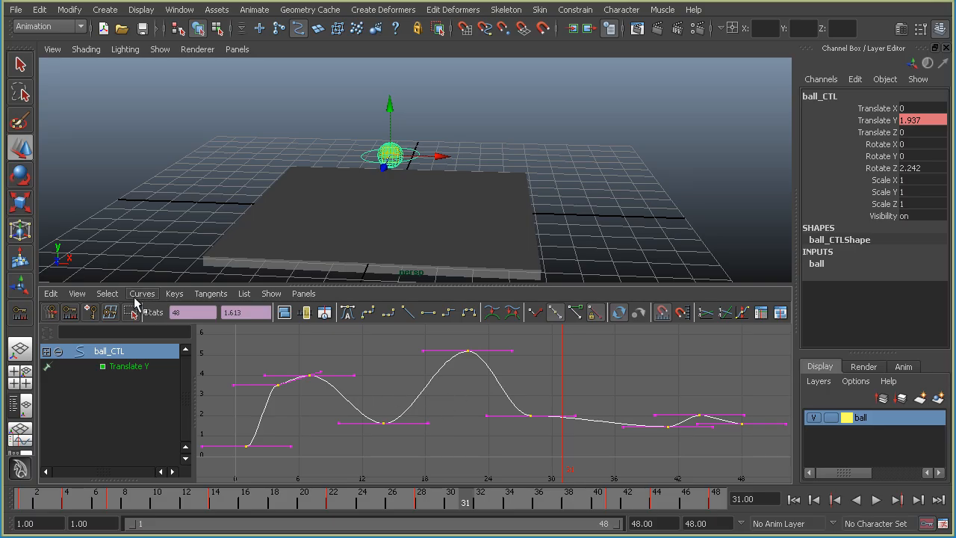
pyautogui.click(142, 293)
pyautogui.click(160, 302)
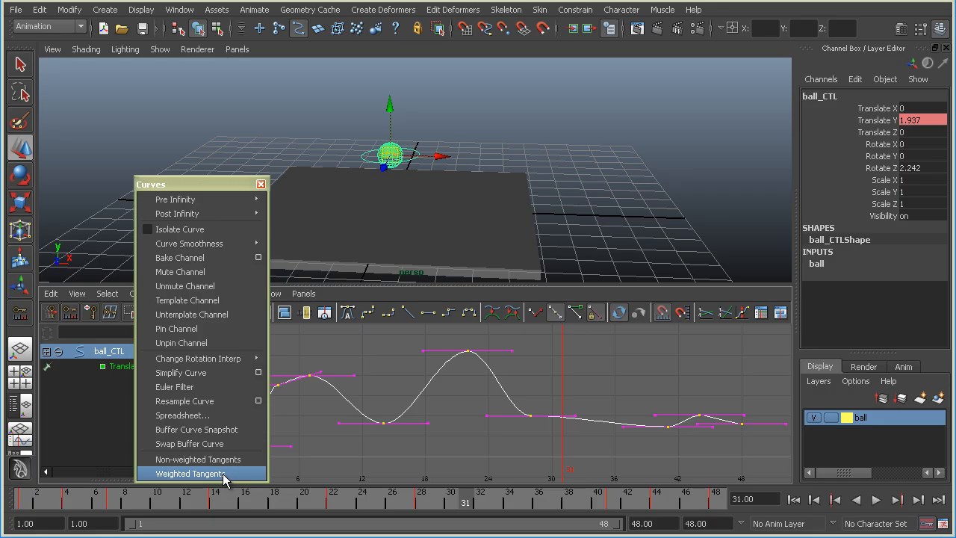
pyautogui.click(224, 474)
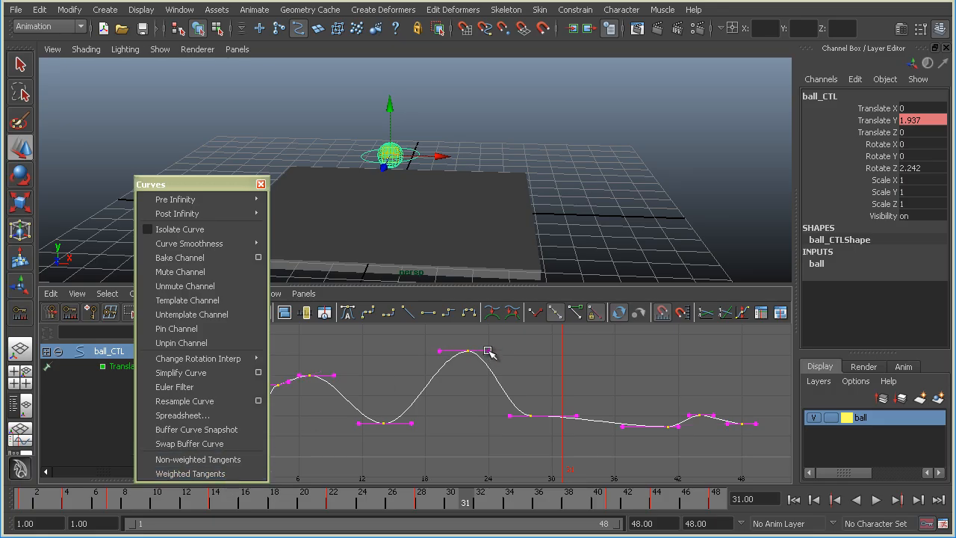
# Close the floating curve commands window and tilt the frame 22 key's out handle slightly downward.
pyautogui.moveTo(490, 350); pyautogui.dragTo(488, 350)
pyautogui.click(261, 184)
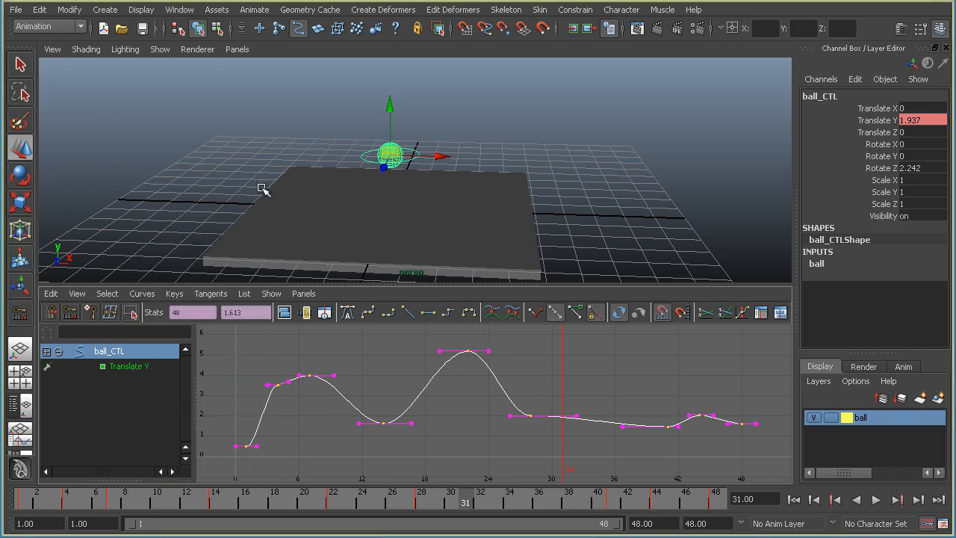
pyautogui.click(489, 350)
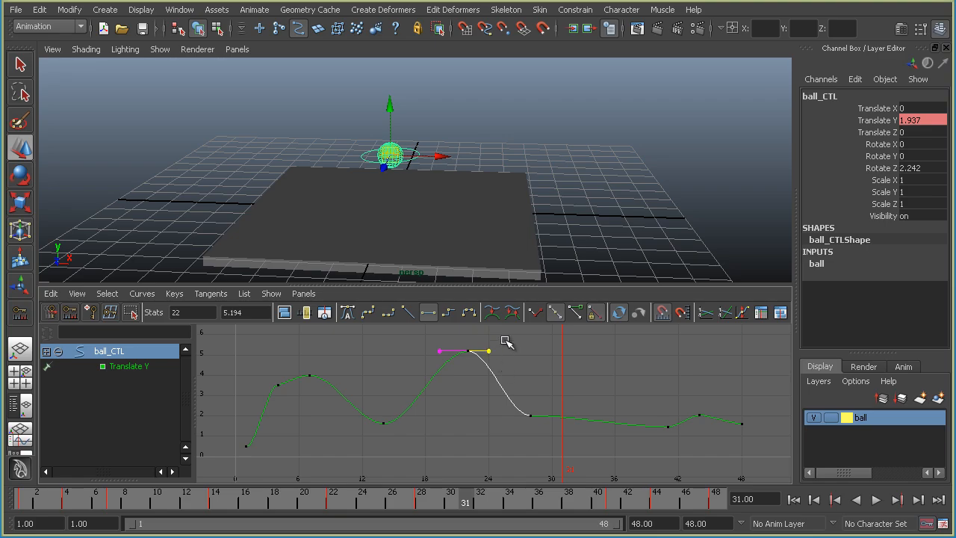
pyautogui.moveTo(508, 348)
pyautogui.mouseDown(button='middle')
pyautogui.moveTo(503, 338)
pyautogui.moveTo(506, 348)
pyautogui.mouseUp(button='middle')
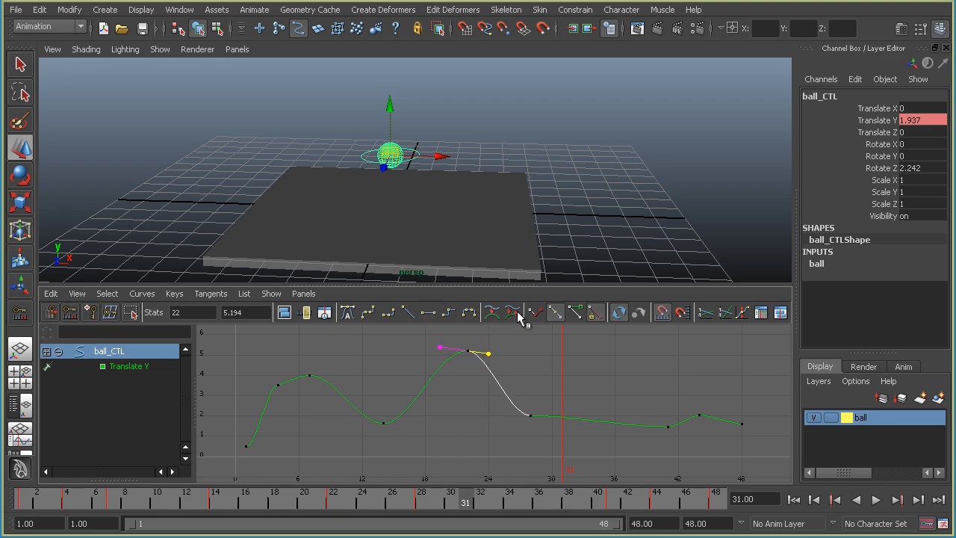
# Free the frame 22 key's tangent weight and lengthen its unified handles to broaden the peak.
pyautogui.click(576, 316)
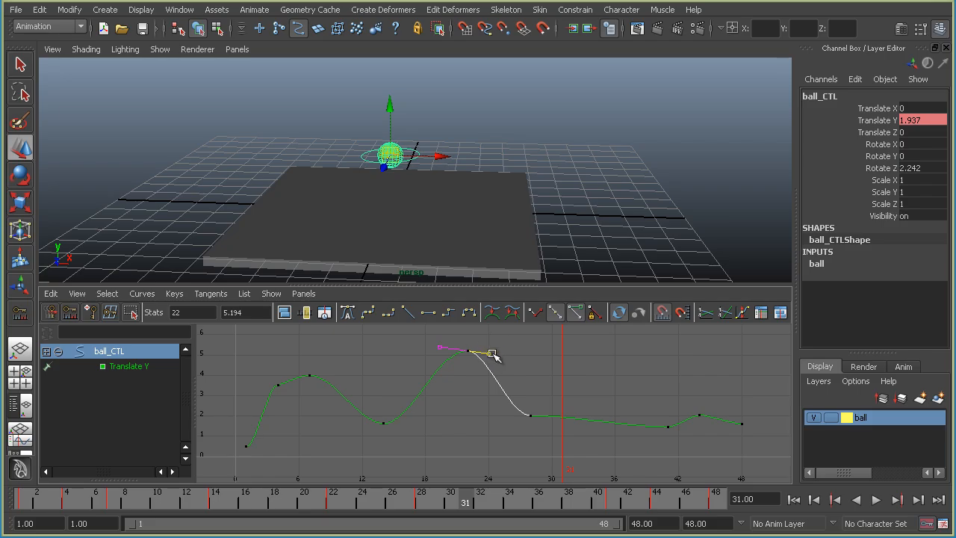
pyautogui.moveTo(484, 348); pyautogui.dragTo(541, 364)
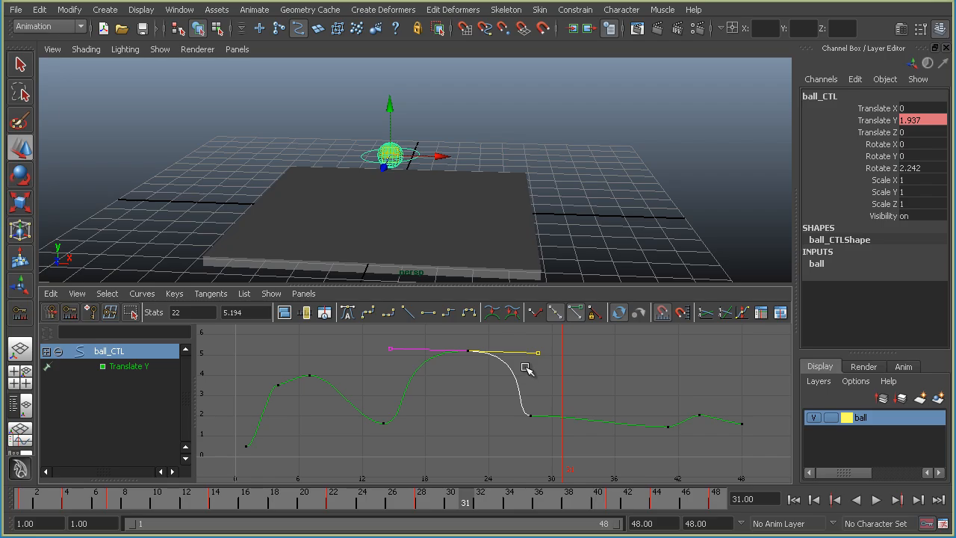
pyautogui.moveTo(527, 363); pyautogui.dragTo(556, 365, button='middle')
pyautogui.keyDown('shift'); pyautogui.moveTo(551, 312); pyautogui.dragTo(501, 377, button='middle'); pyautogui.keyUp('shift')
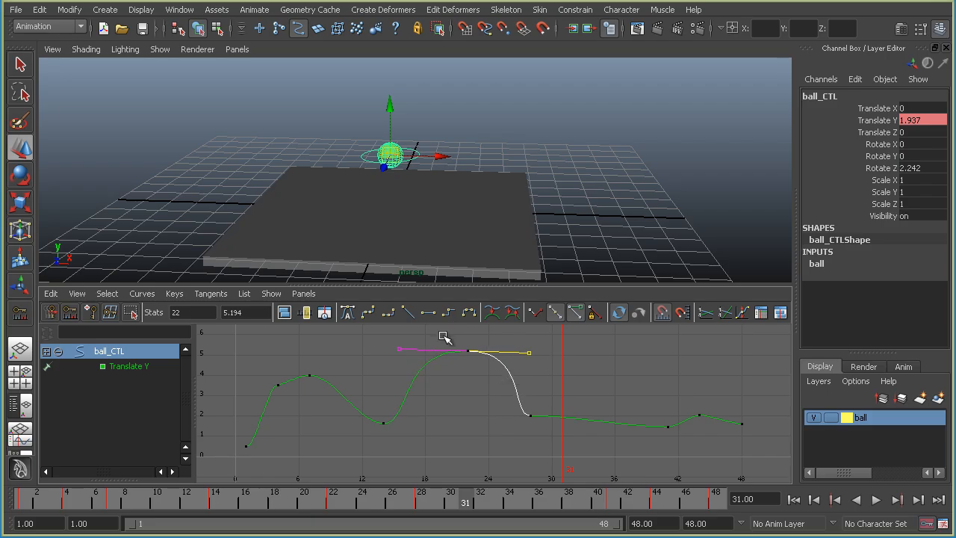
# Flatten and break the frame 22 key's tangents so its free-weight out handle can be angled and stretched independently.
pyautogui.click(428, 312)
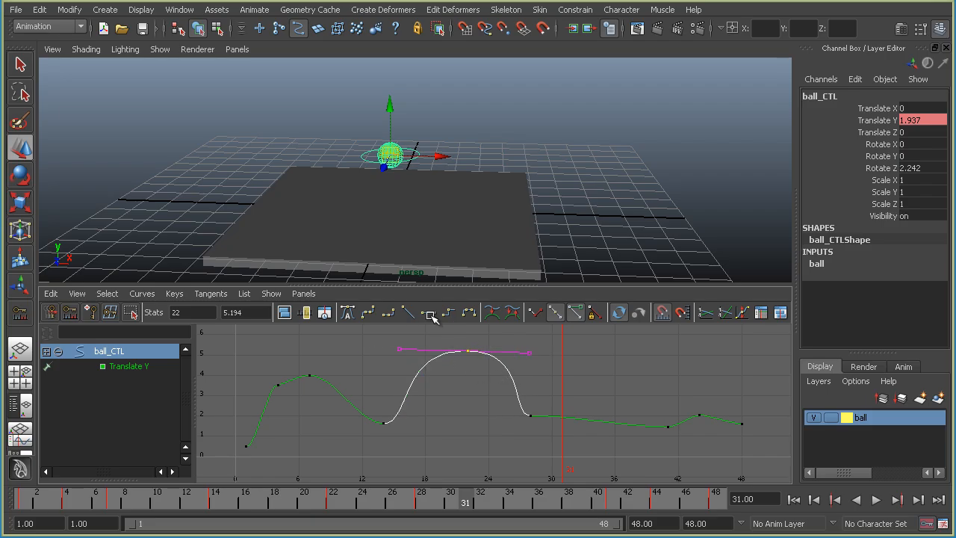
pyautogui.click(534, 312)
pyautogui.click(490, 351)
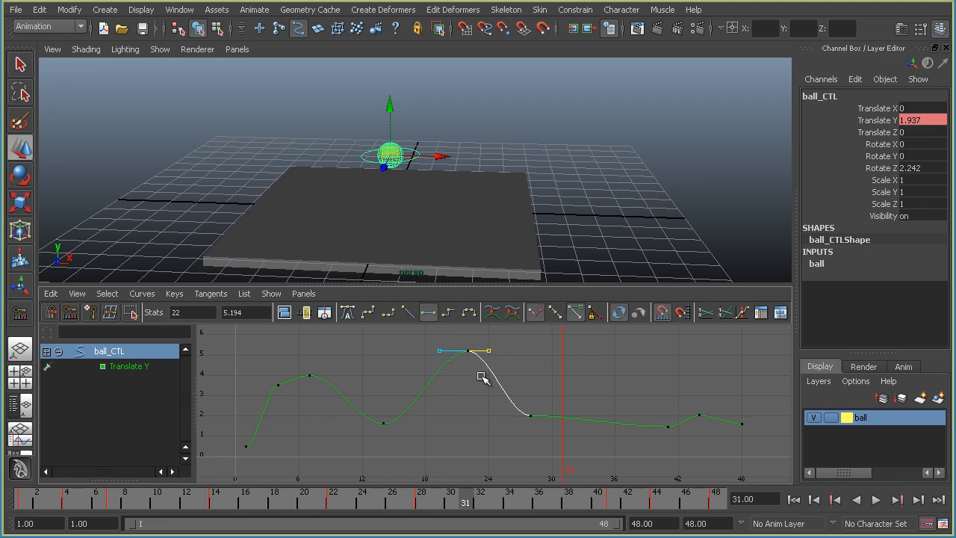
pyautogui.moveTo(470, 366)
pyautogui.keyDown('shift'); pyautogui.mouseDown(button='middle')
pyautogui.moveTo(503, 380)
pyautogui.moveTo(538, 372)
pyautogui.moveTo(495, 376)
pyautogui.moveTo(575, 352)
pyautogui.moveTo(516, 395)
pyautogui.moveTo(500, 363)
pyautogui.moveTo(484, 370)
pyautogui.mouseUp(button='middle'); pyautogui.keyUp('shift')
pyautogui.keyDown('shift'); pyautogui.moveTo(514, 342); pyautogui.dragTo(490, 335, button='middle'); pyautogui.keyUp('shift')
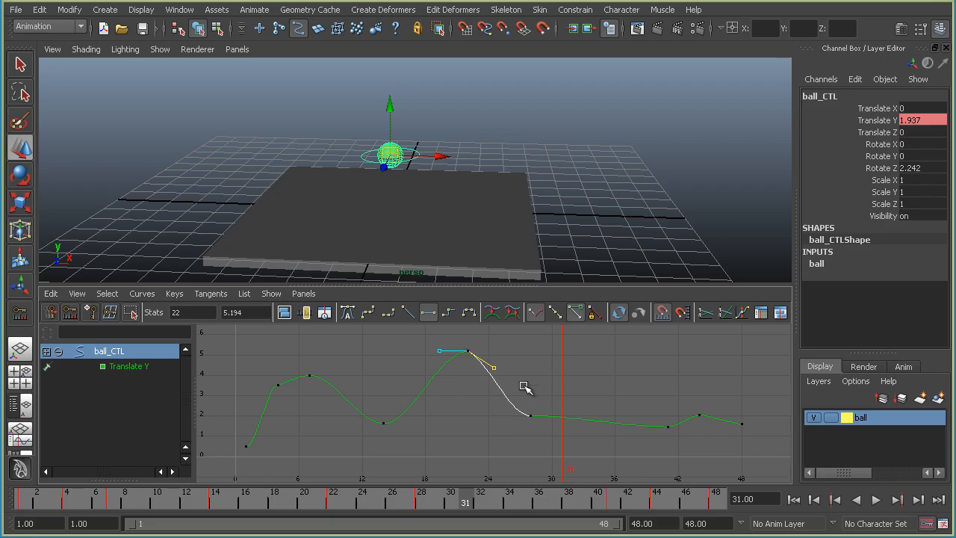
# Lock the frame 22 key's tangent weight, rotate its broken out and in handles separately, and deselect the key.
pyautogui.click(595, 315)
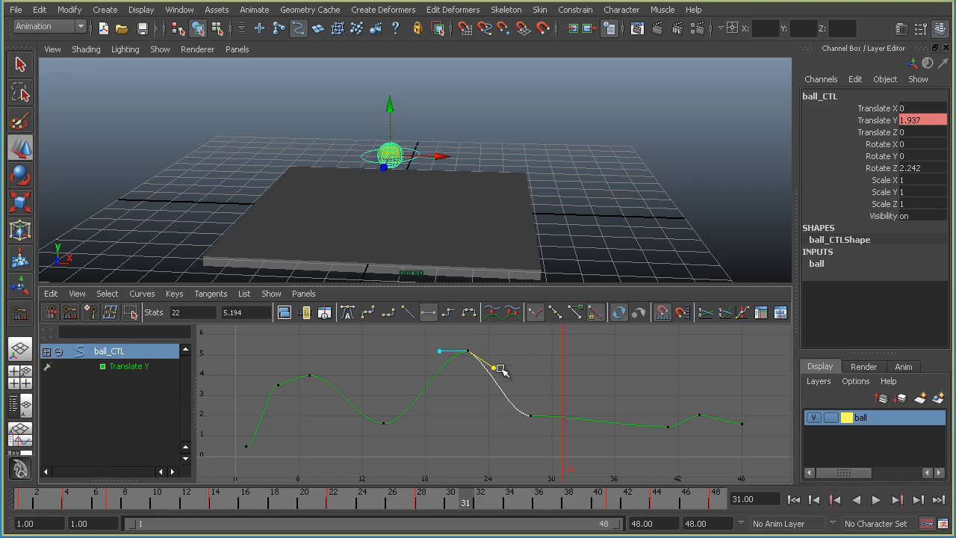
pyautogui.moveTo(491, 351); pyautogui.dragTo(463, 389, button='middle')
pyautogui.click(453, 350)
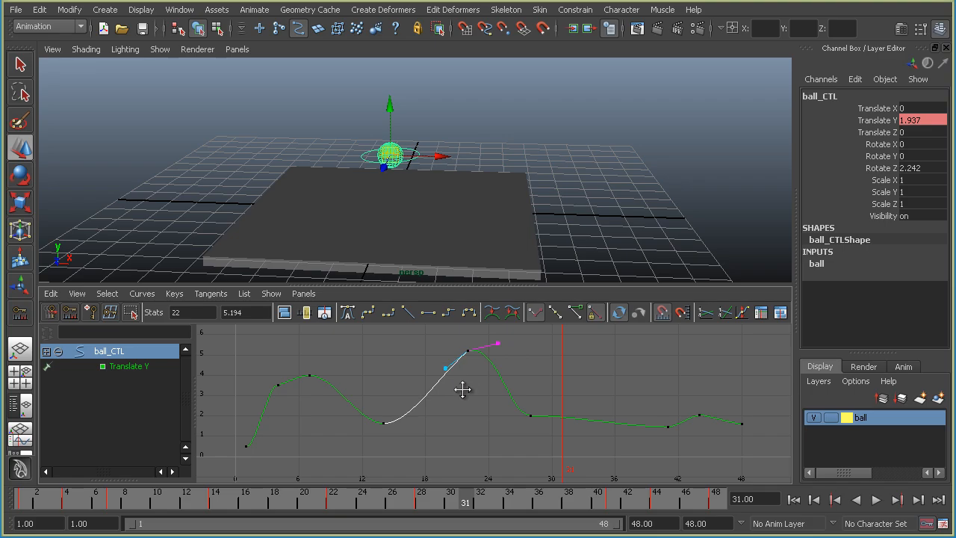
pyautogui.click(486, 395)
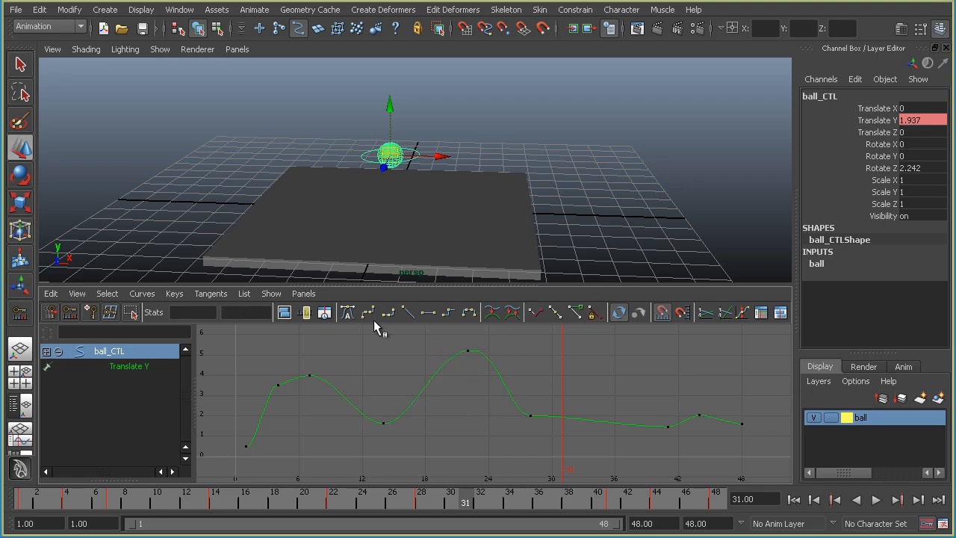